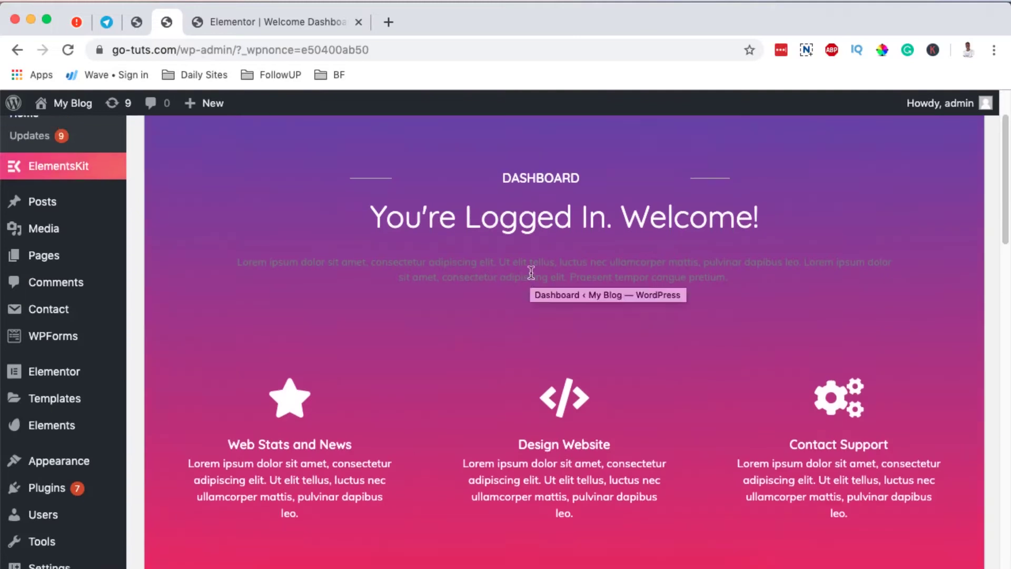
- Go to the Plugins > Add New page in WordPress admin
{"action": "scroll", "coordinate": [537, 284], "scroll_direction": "down", "scroll_amount": 4}
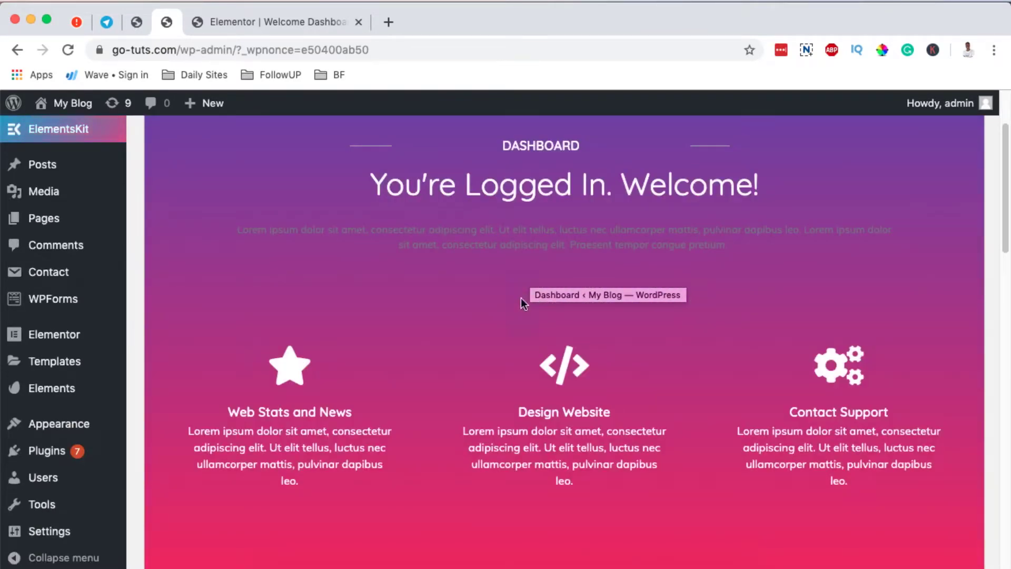
{"action": "scroll", "coordinate": [520, 298], "scroll_direction": "up", "scroll_amount": 2}
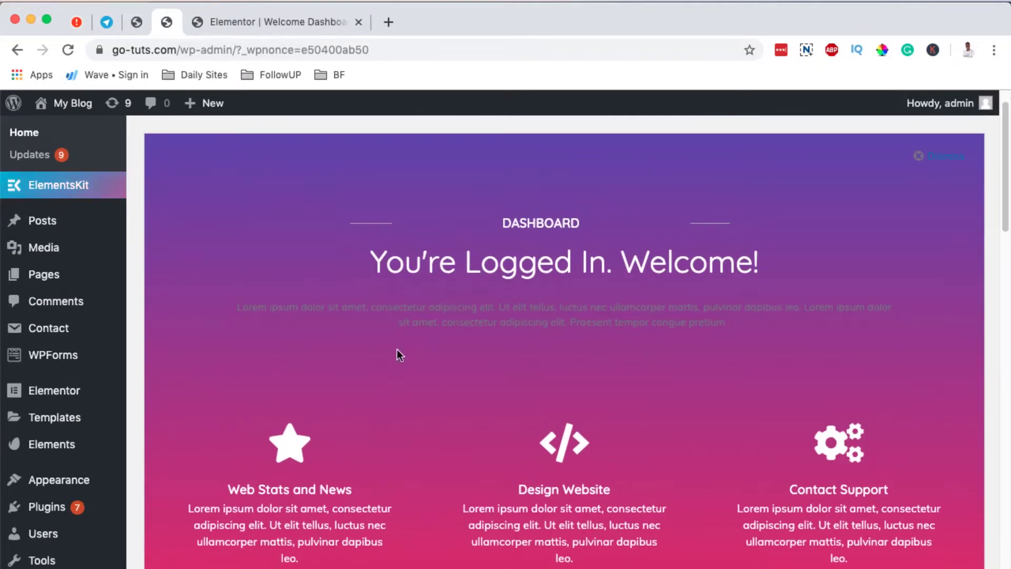
{"action": "scroll", "coordinate": [401, 354], "scroll_direction": "down", "scroll_amount": 1}
{"action": "scroll", "coordinate": [396, 351], "scroll_direction": "down", "scroll_amount": 1}
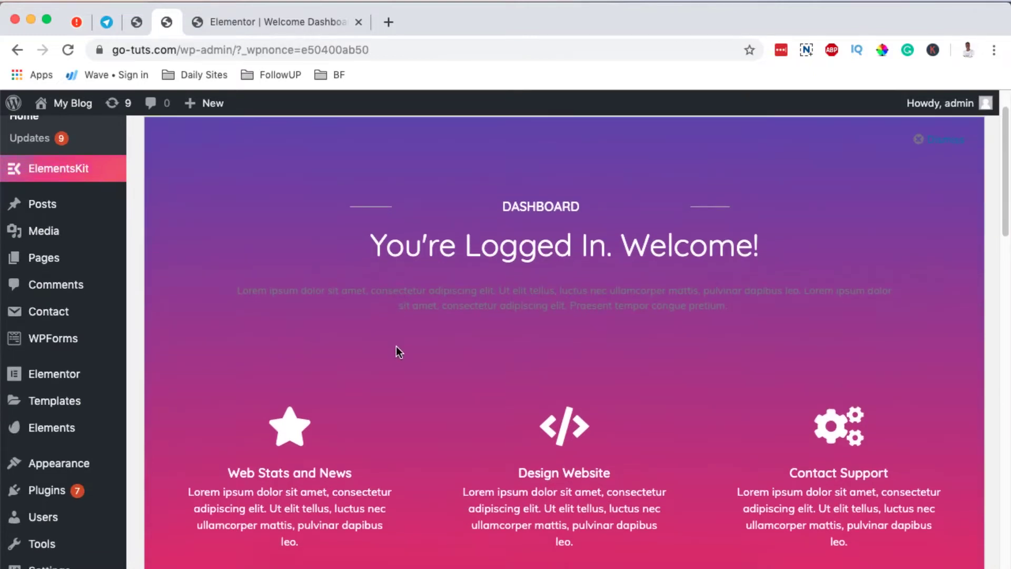
{"action": "mouse_move", "coordinate": [47, 489]}
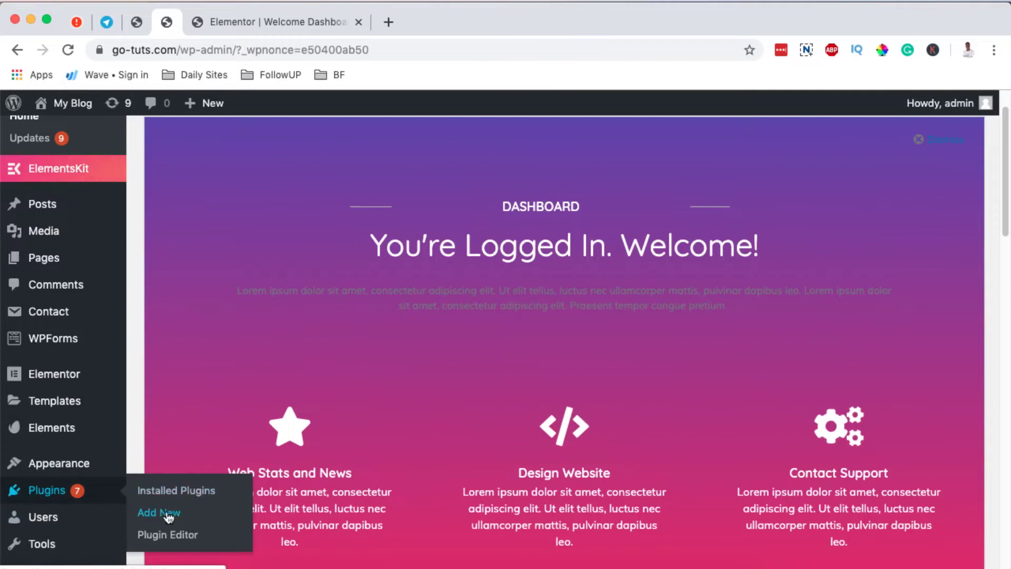
{"action": "left_click", "coordinate": [184, 510]}
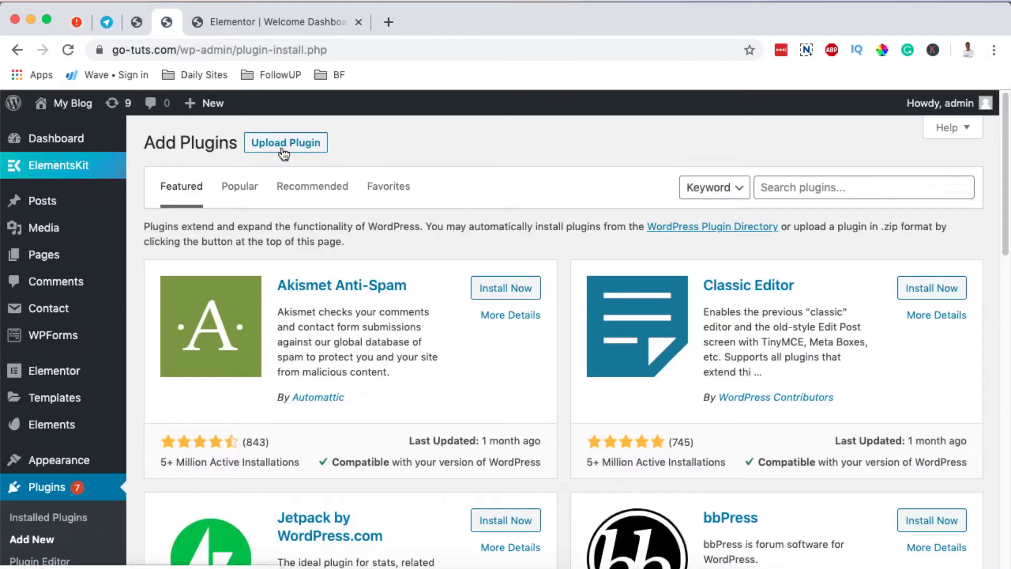
- Search plugins for 'welcome dashboard' and confirm Dashboard Welcome for Elementor is Active
{"action": "left_click", "coordinate": [795, 188]}
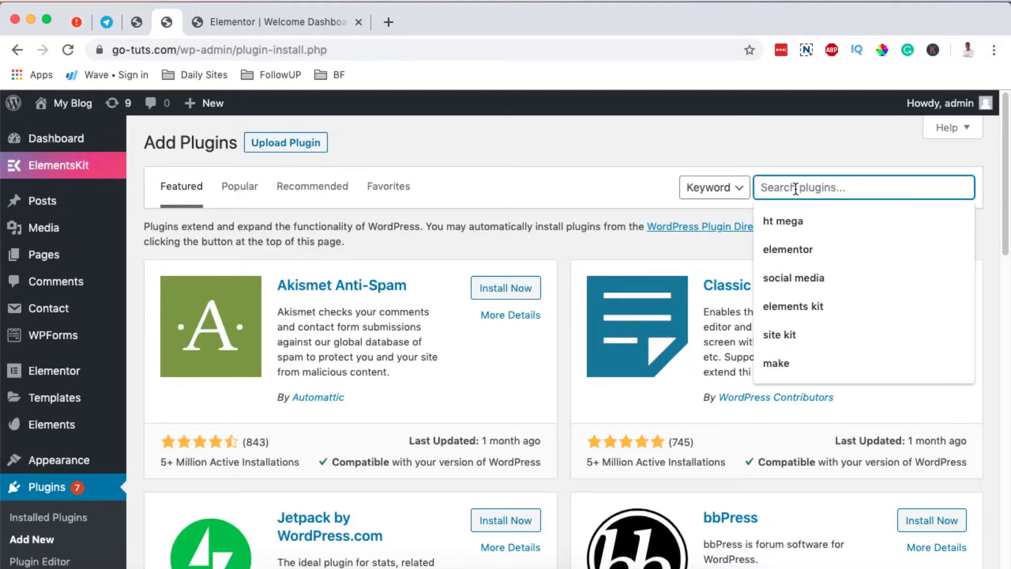
{"action": "type", "text": "welcome dashboard"}
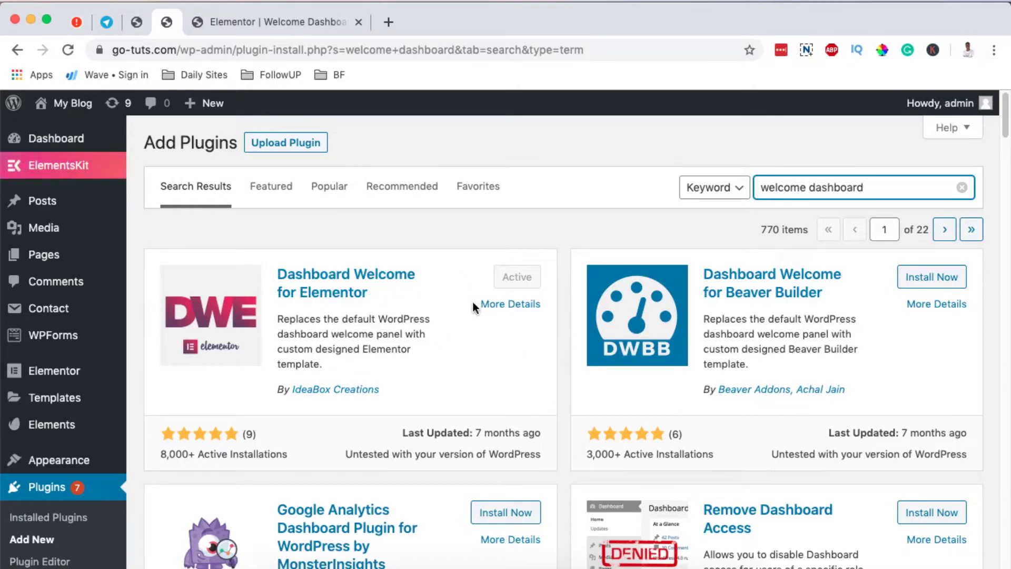
{"action": "scroll", "coordinate": [473, 302], "scroll_direction": "down", "scroll_amount": 3}
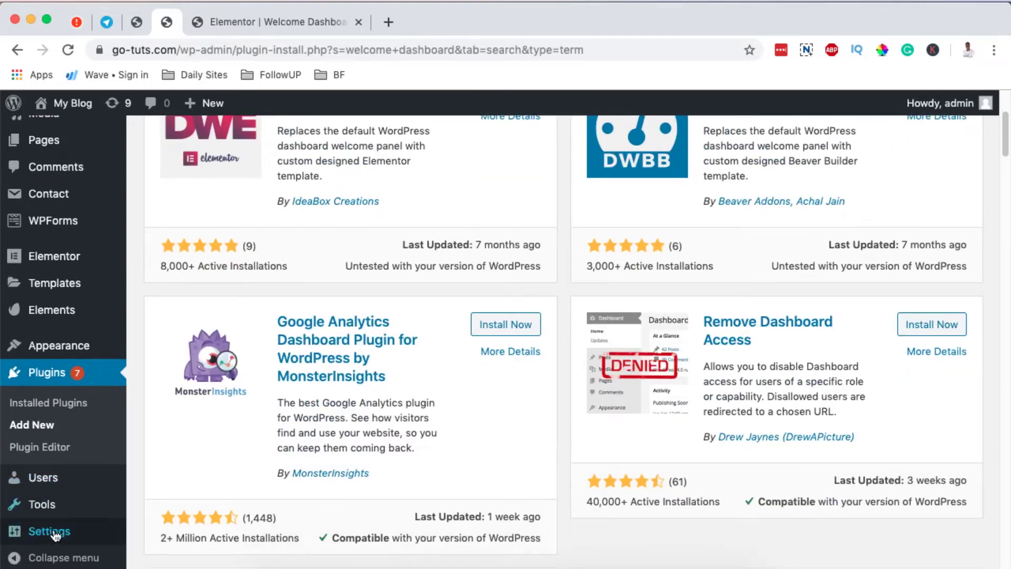
{"action": "mouse_move", "coordinate": [50, 533]}
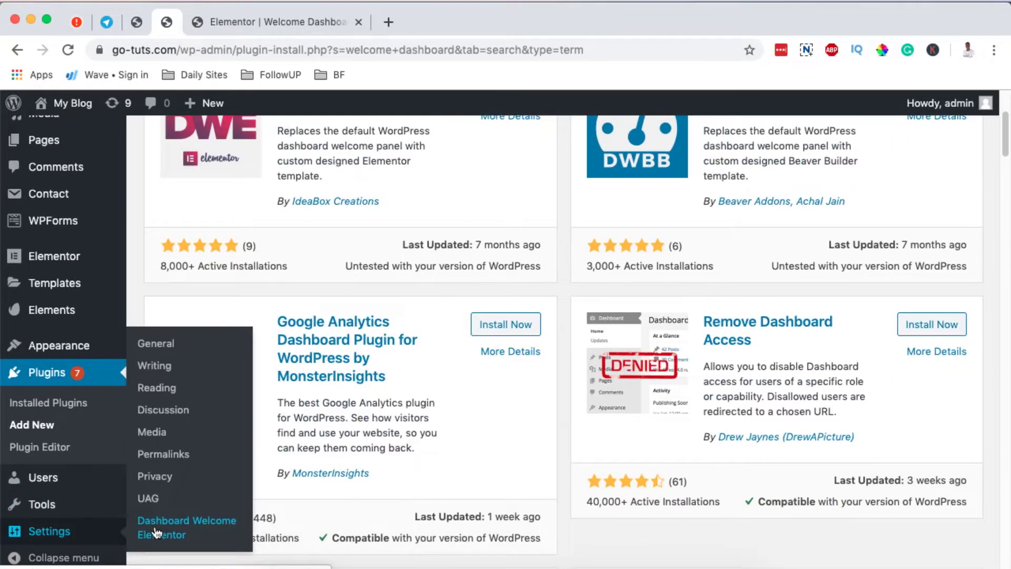
{"action": "scroll", "coordinate": [394, 273], "scroll_direction": "up", "scroll_amount": 3}
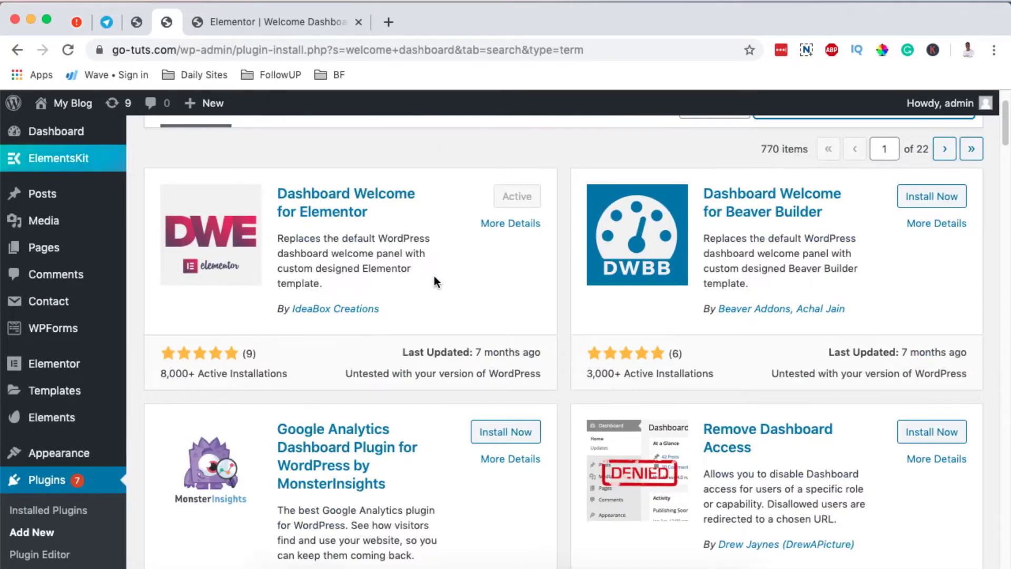
{"action": "scroll", "coordinate": [434, 277], "scroll_direction": "up", "scroll_amount": 1}
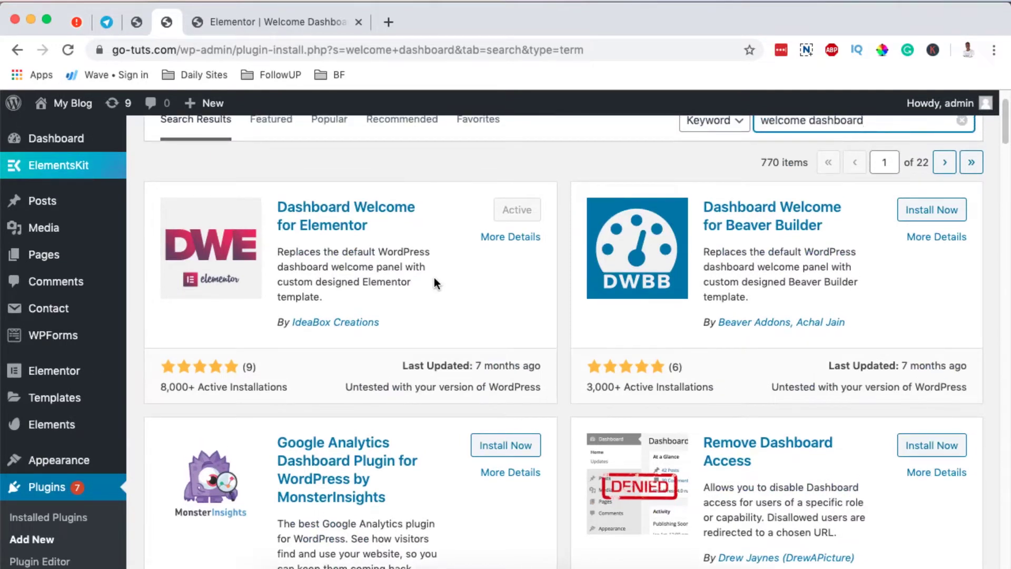
{"action": "key", "text": "ctrl+Tab"}
{"action": "scroll", "coordinate": [614, 328], "scroll_direction": "down", "scroll_amount": 1}
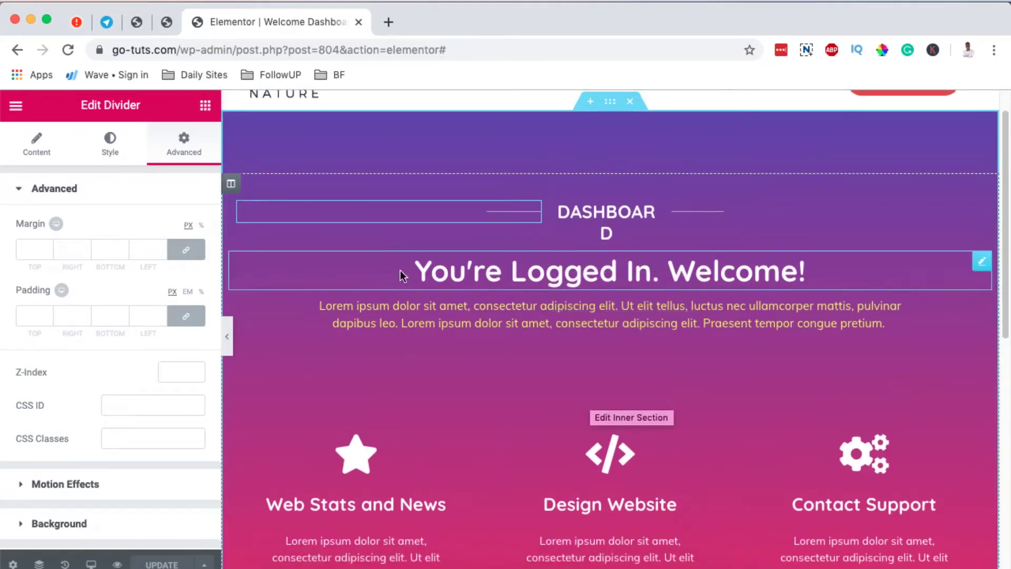
- Create a Section-type Elementor template named 'Welcome Dashboard 2' from Templates > Add New
{"action": "left_click", "coordinate": [161, 22]}
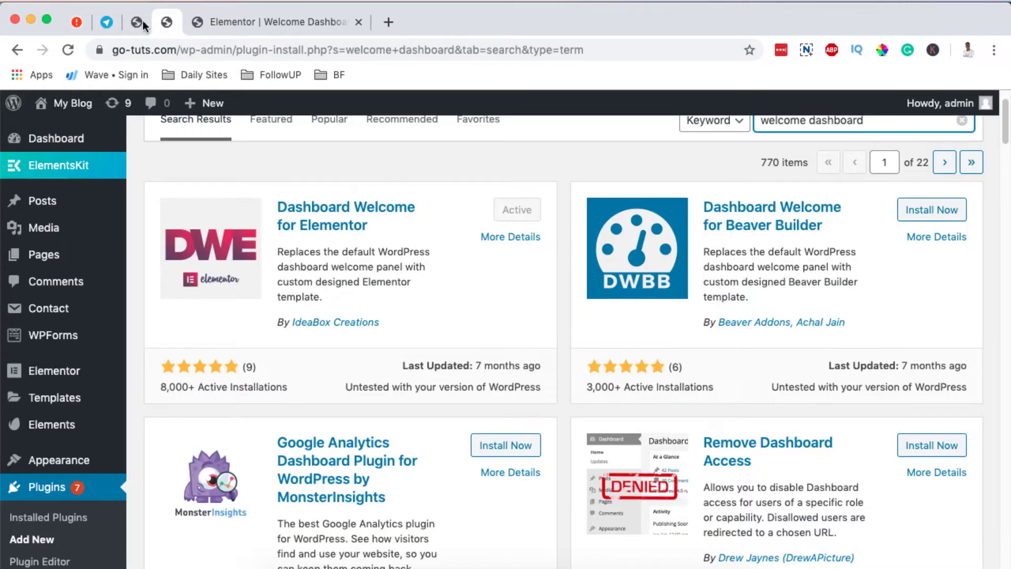
{"action": "mouse_move", "coordinate": [51, 381]}
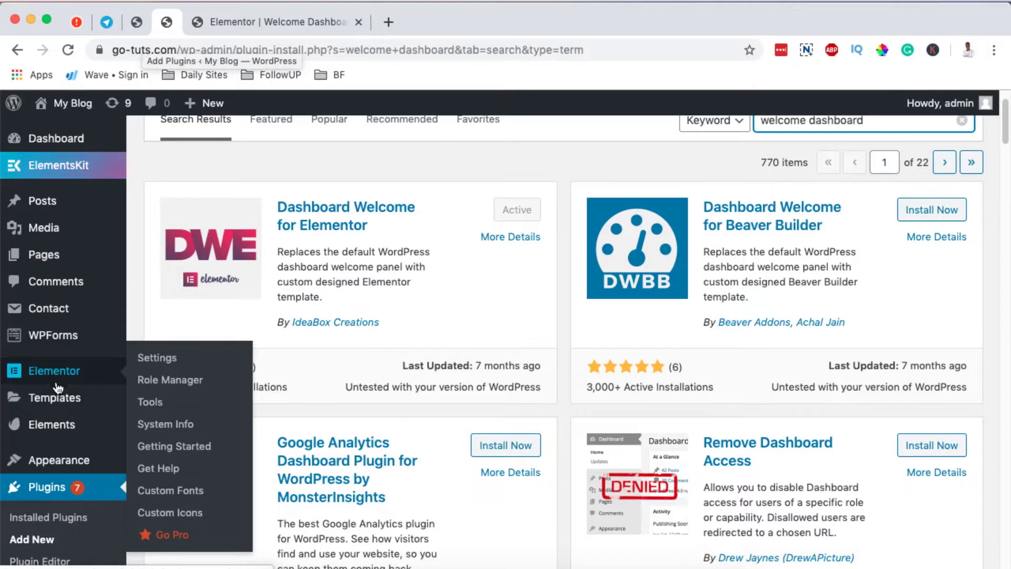
{"action": "mouse_move", "coordinate": [59, 398]}
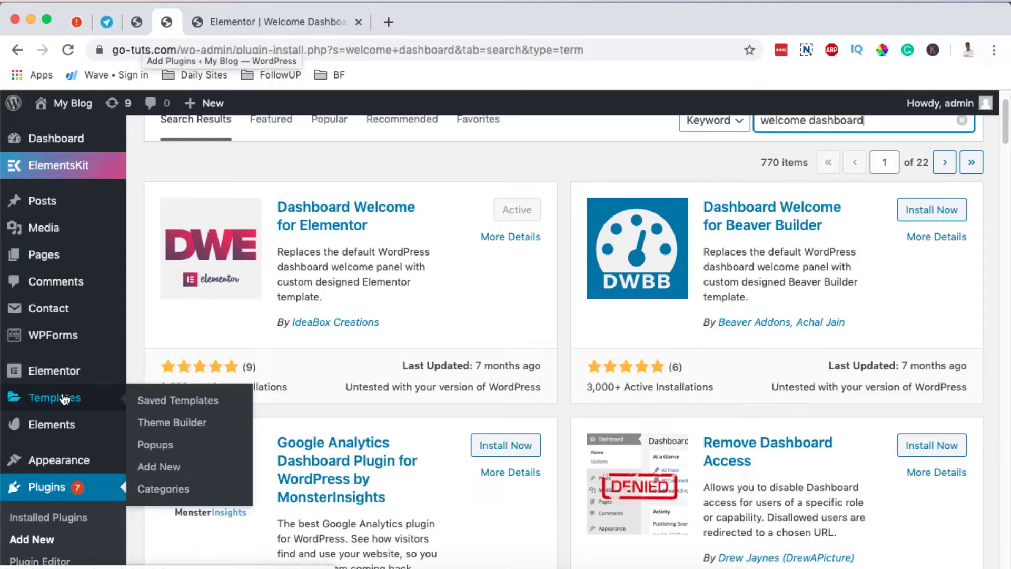
{"action": "left_click", "coordinate": [164, 472]}
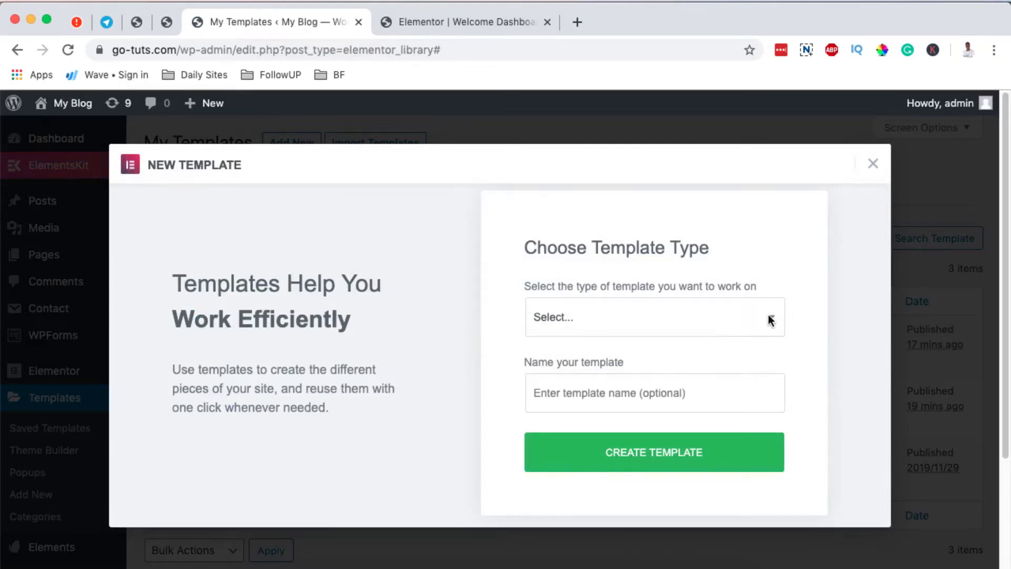
{"action": "left_click", "coordinate": [768, 314]}
{"action": "left_click", "coordinate": [654, 366]}
{"action": "left_click", "coordinate": [586, 394]}
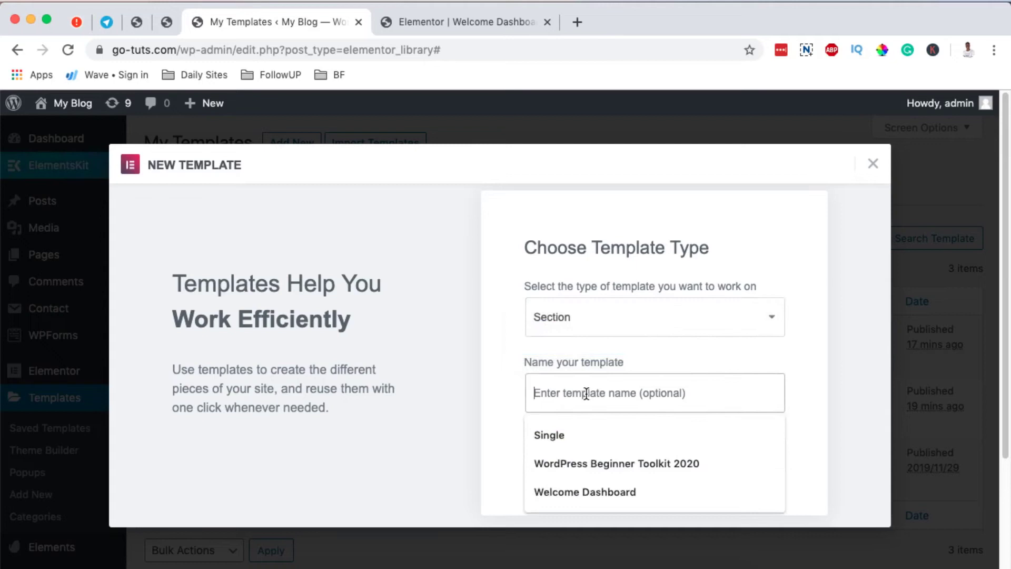
{"action": "left_click", "coordinate": [591, 493]}
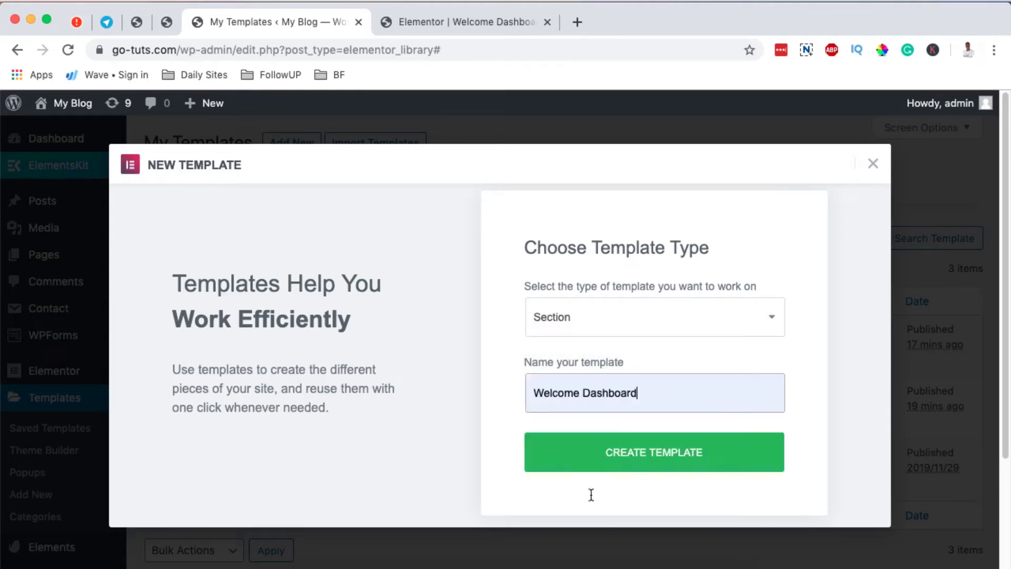
{"action": "left_click", "coordinate": [653, 452]}
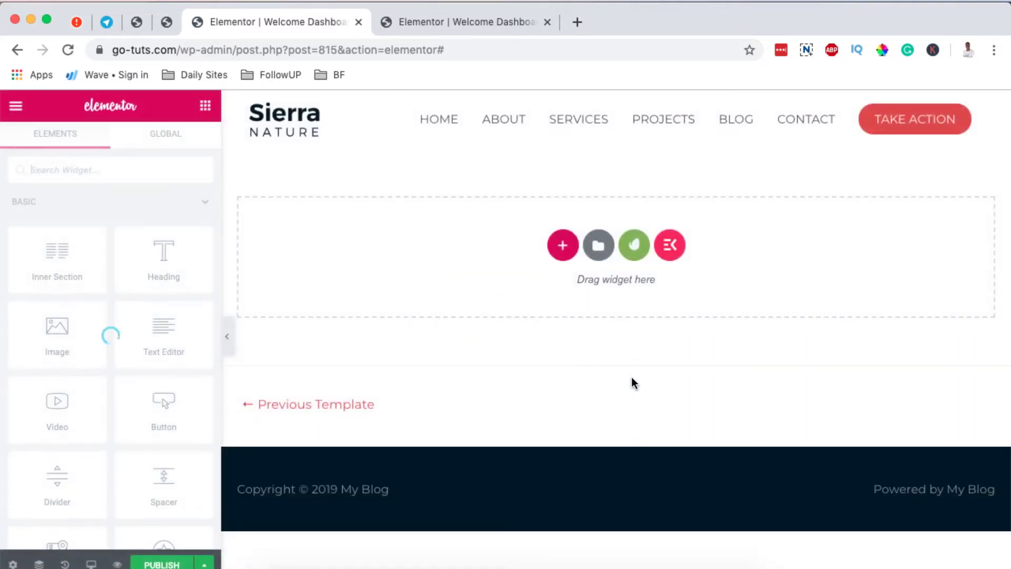
- Add a one-column section with Boxed content width and Min Height
{"action": "left_click", "coordinate": [563, 245]}
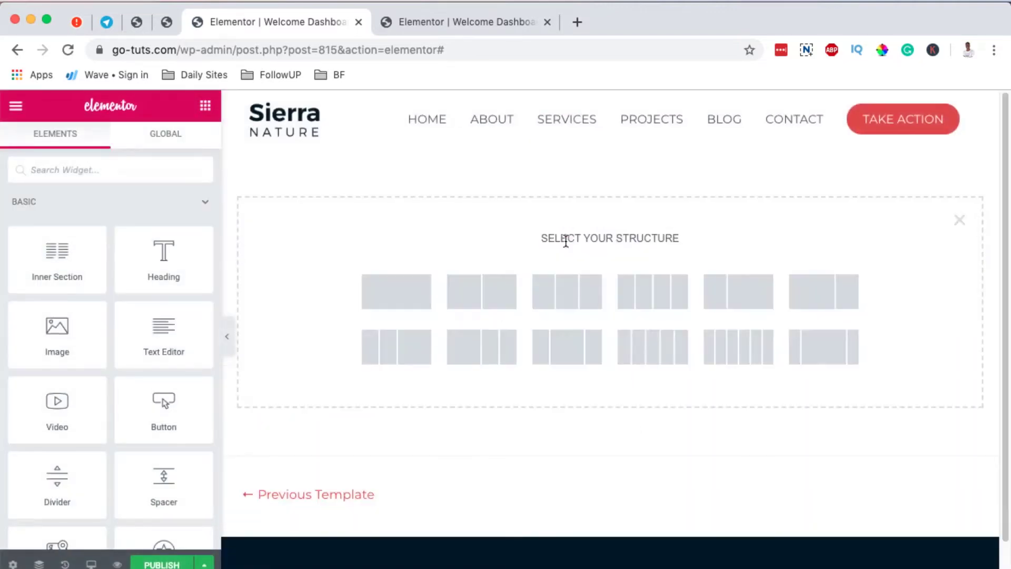
{"action": "left_click", "coordinate": [419, 285]}
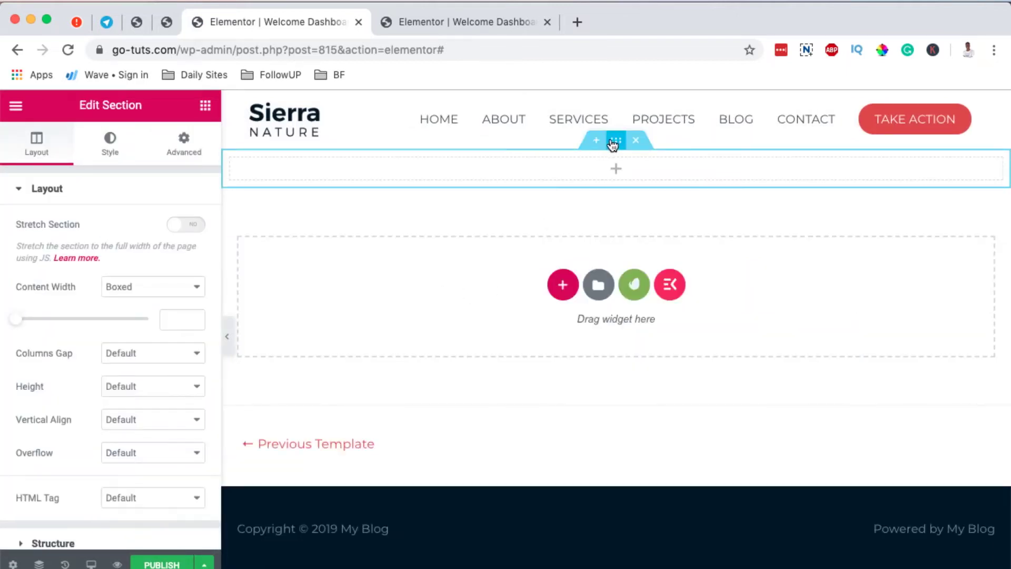
{"action": "left_click", "coordinate": [152, 286]}
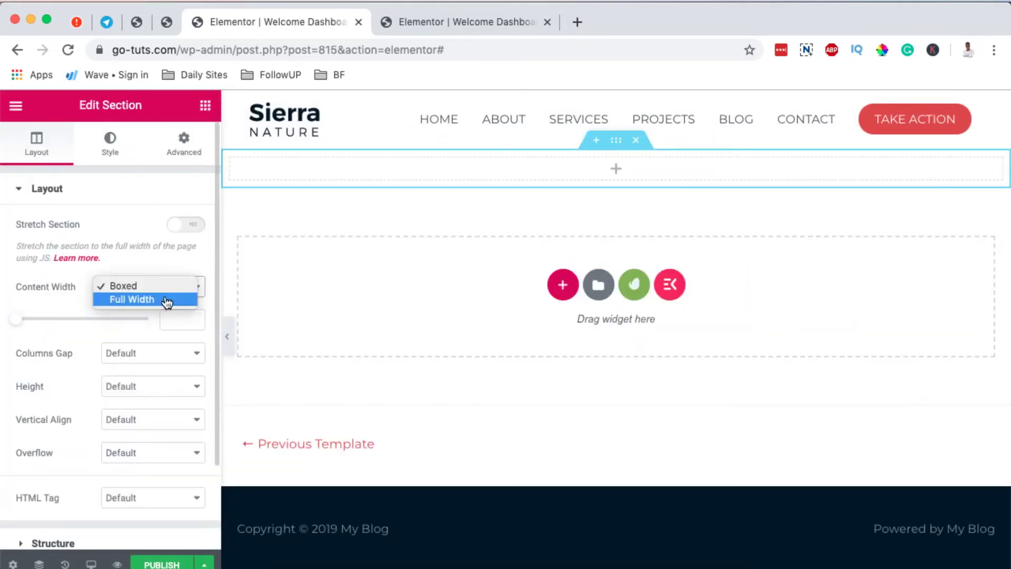
{"action": "left_click", "coordinate": [58, 295]}
{"action": "left_click", "coordinate": [179, 388]}
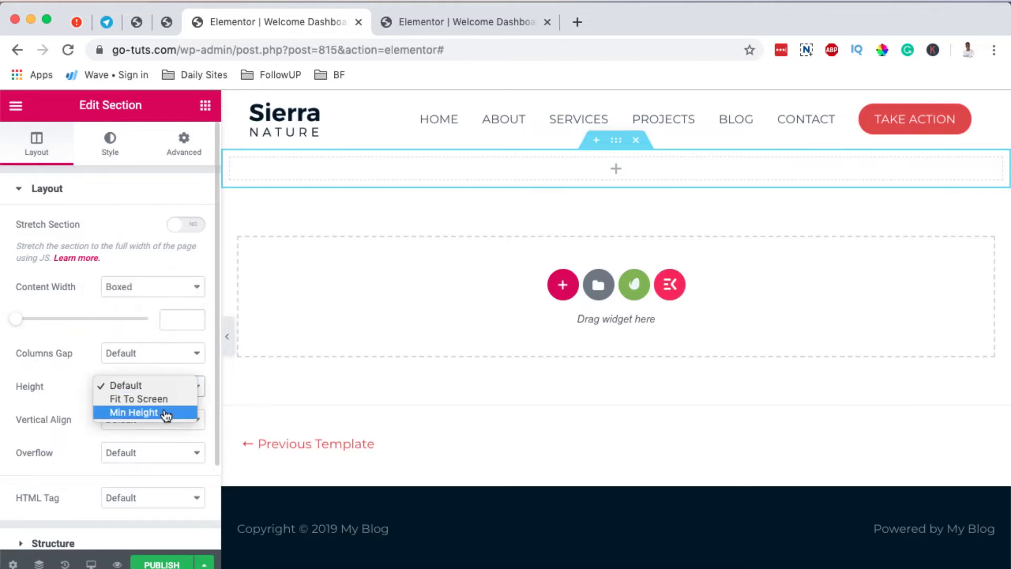
{"action": "left_click", "coordinate": [167, 413]}
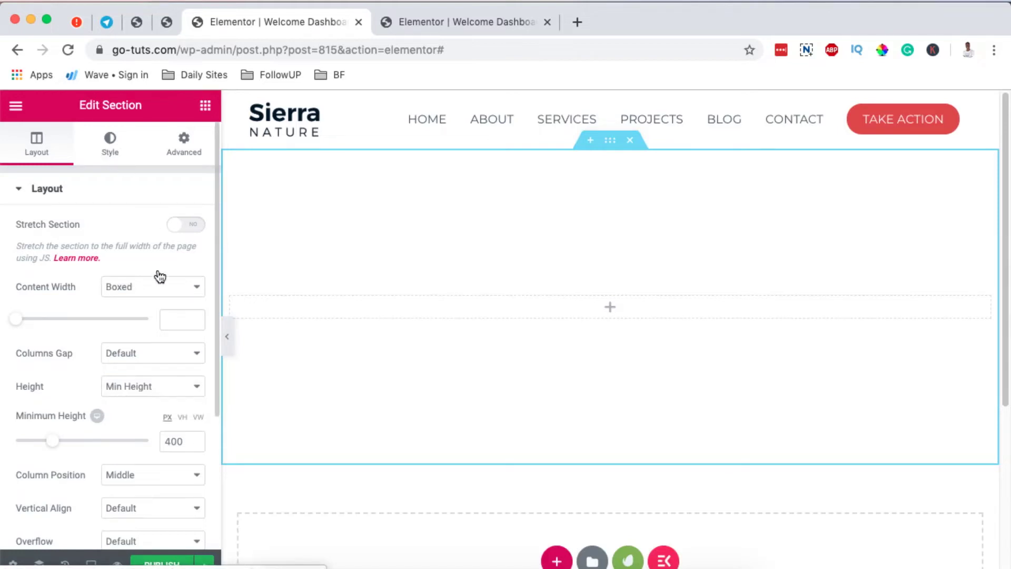
{"action": "left_click", "coordinate": [86, 158]}
{"action": "left_click", "coordinate": [175, 145]}
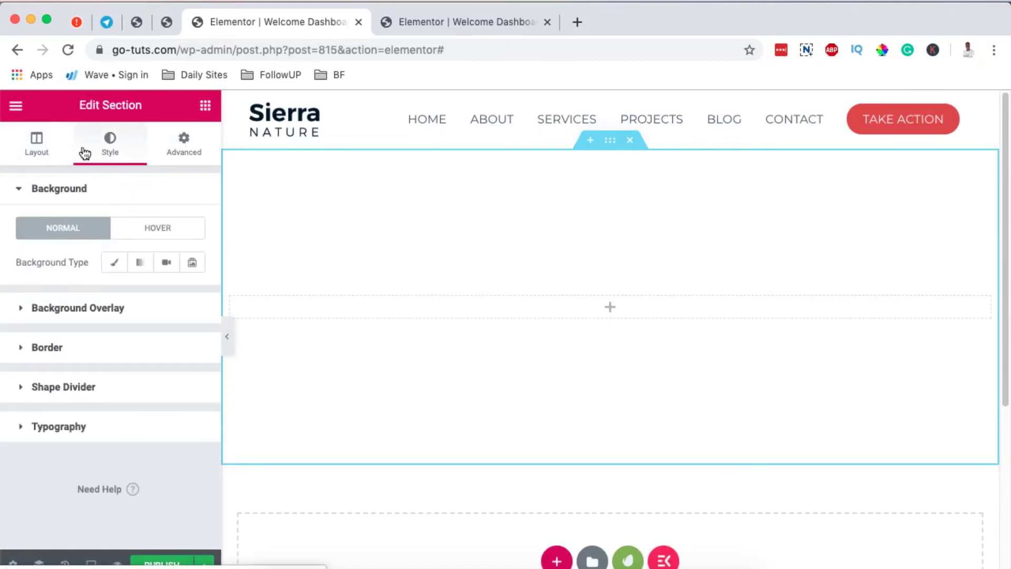
{"action": "left_click", "coordinate": [206, 105]}
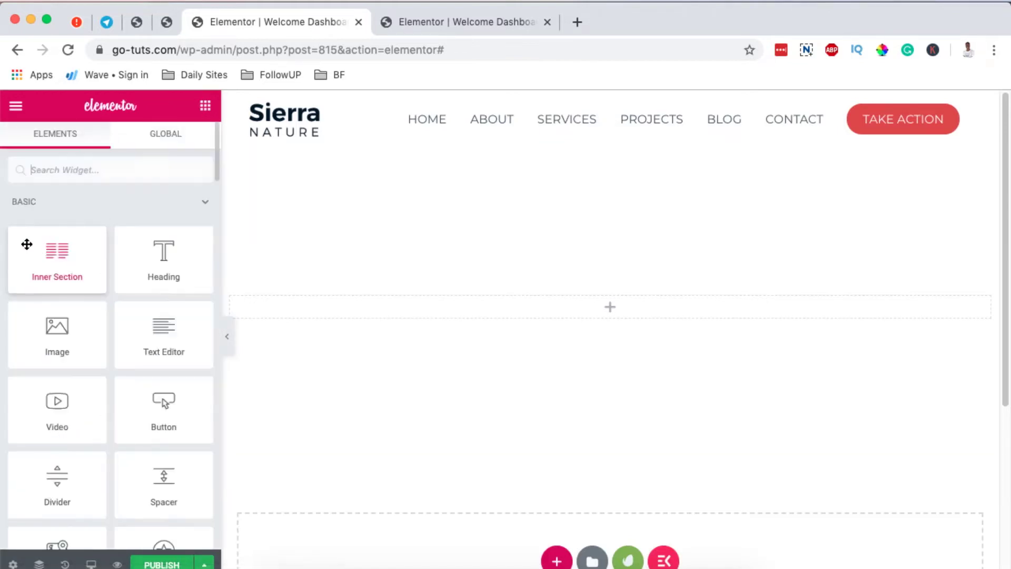
- Place an Image widget, add a second column, and put a Google Maps widget in it
{"action": "left_click_drag", "start_coordinate": [56, 349], "coordinate": [579, 306]}
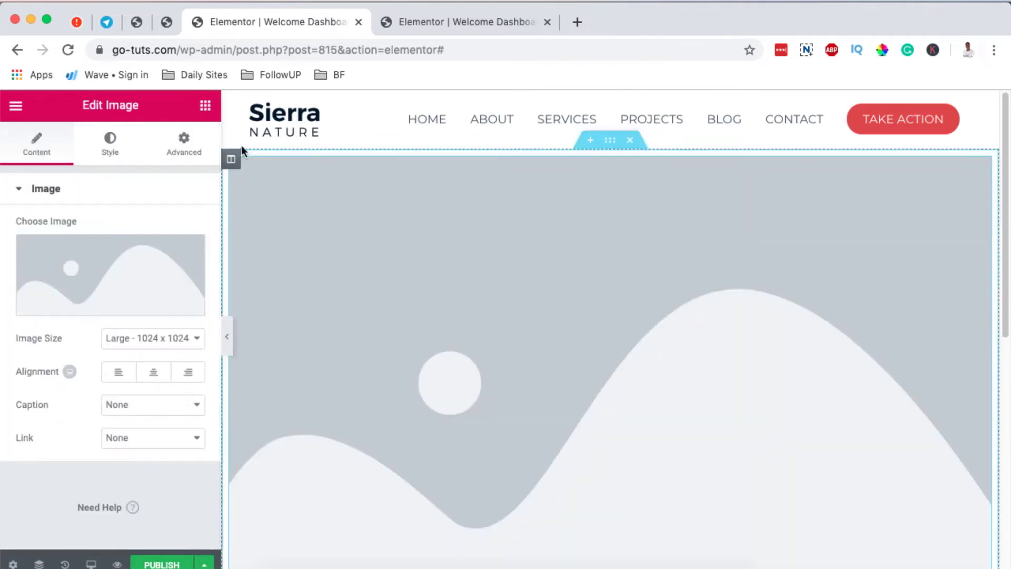
{"action": "right_click", "coordinate": [230, 160]}
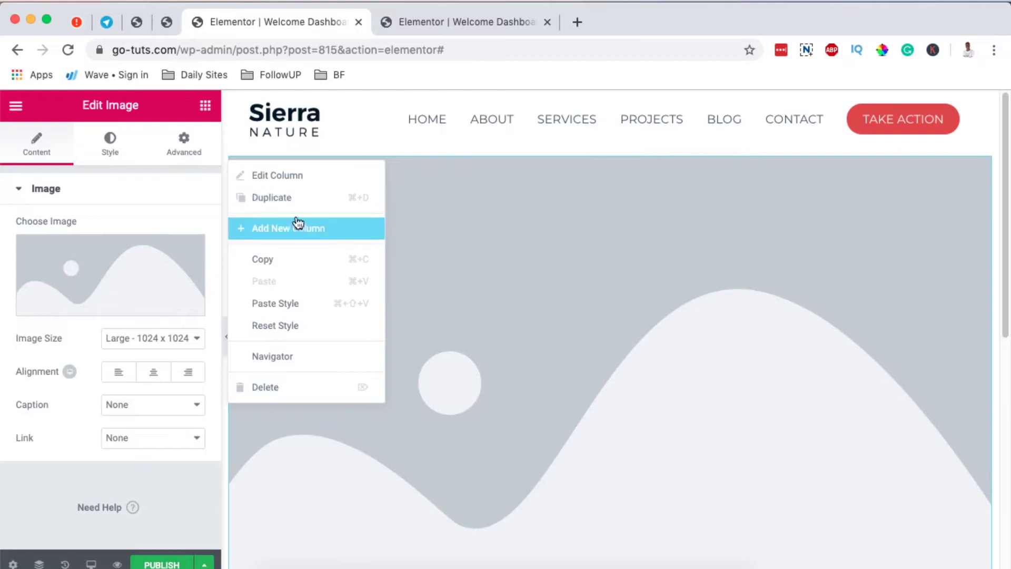
{"action": "left_click", "coordinate": [295, 227]}
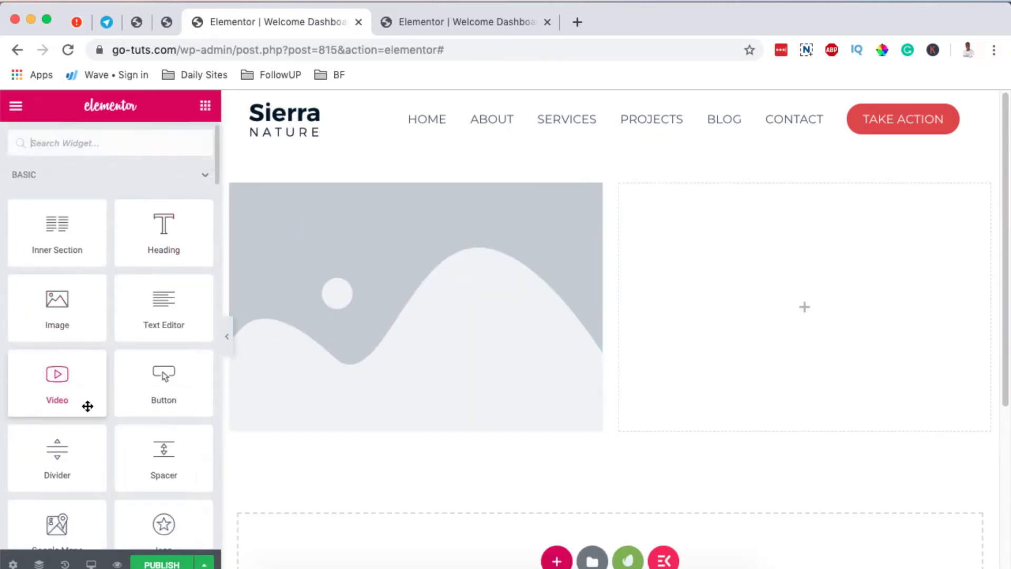
{"action": "scroll", "coordinate": [84, 406], "scroll_direction": "down", "scroll_amount": 5}
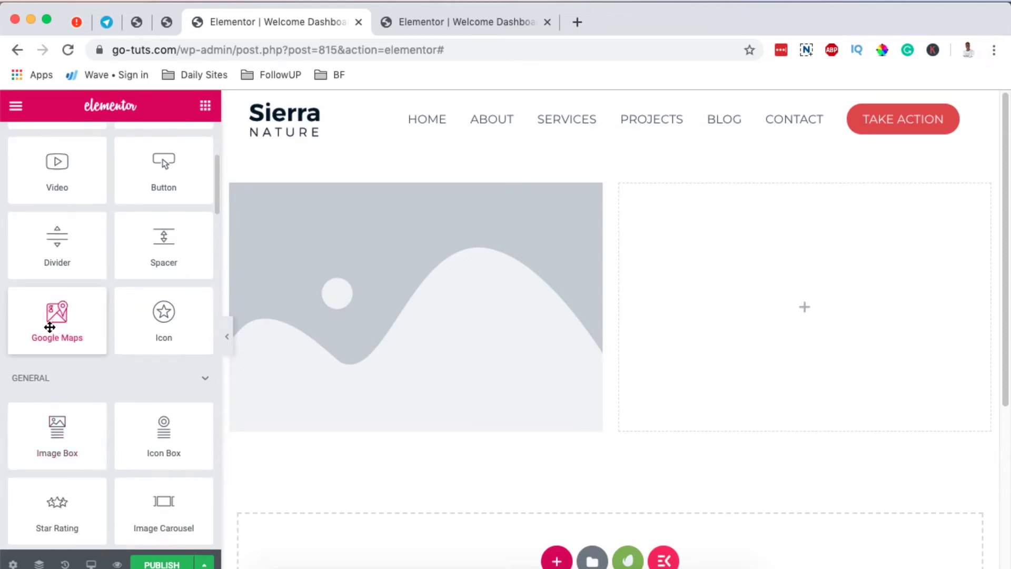
{"action": "left_click_drag", "start_coordinate": [49, 327], "coordinate": [811, 306]}
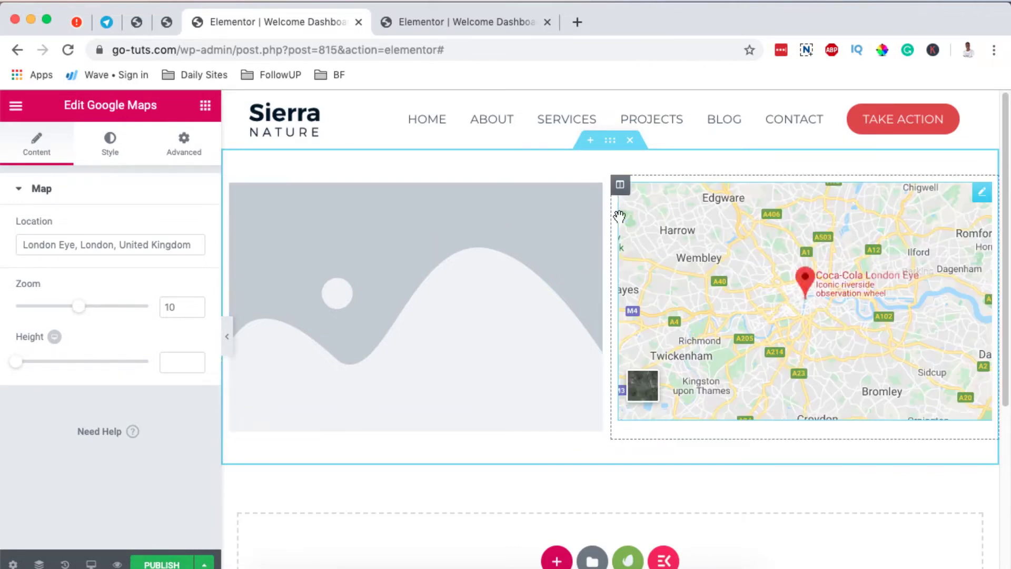
- Delete the image-and-map section and insert the saved Welcome Dashboard template from My Templates
{"action": "left_click", "coordinate": [631, 140]}
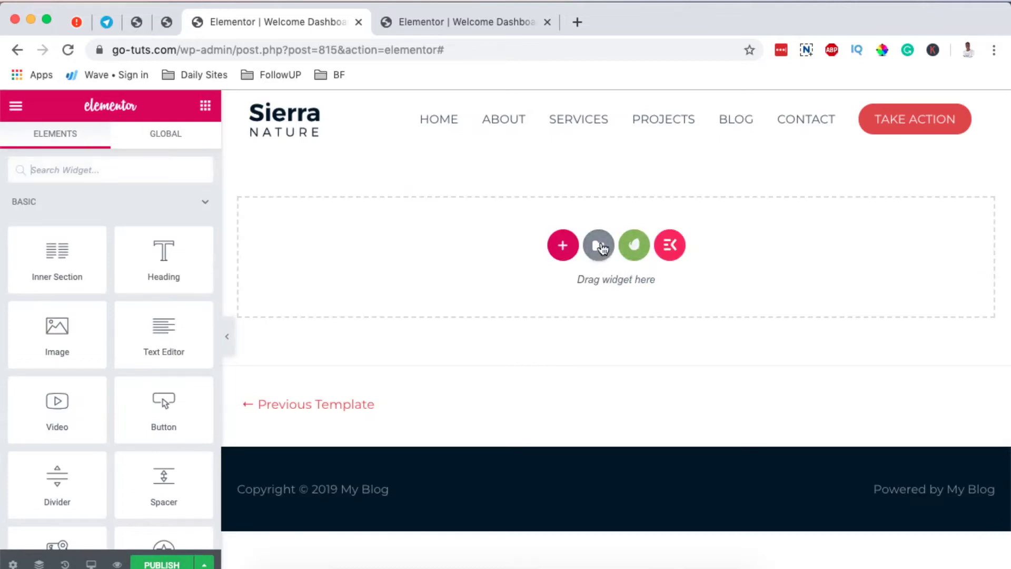
{"action": "left_click", "coordinate": [599, 246]}
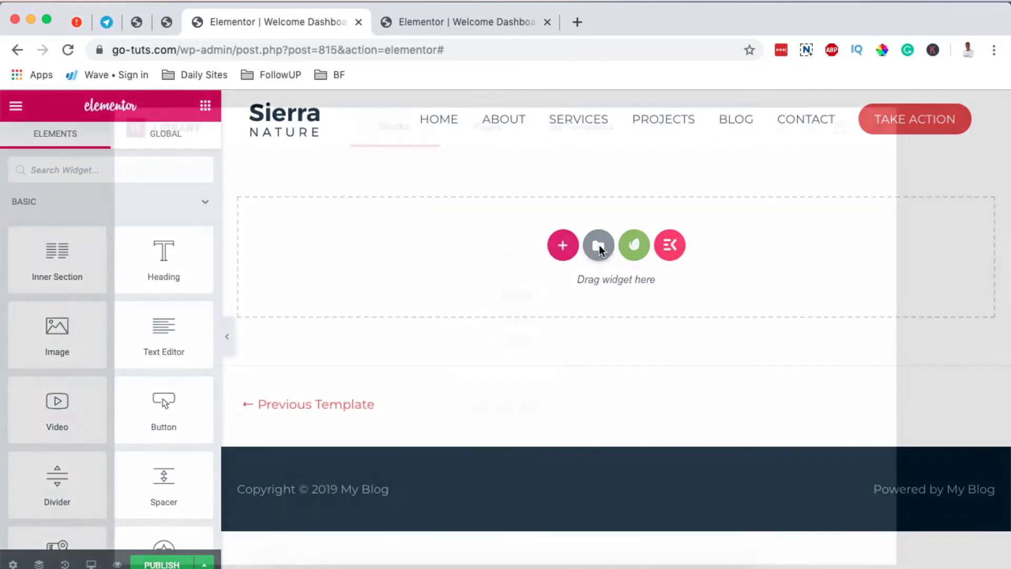
{"action": "left_click", "coordinate": [567, 144]}
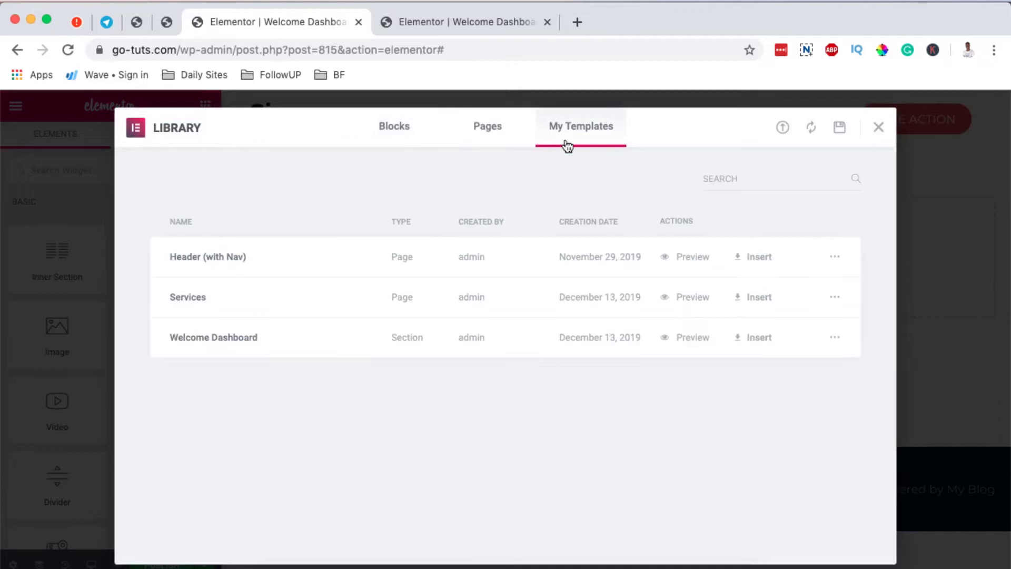
{"action": "left_click", "coordinate": [415, 146]}
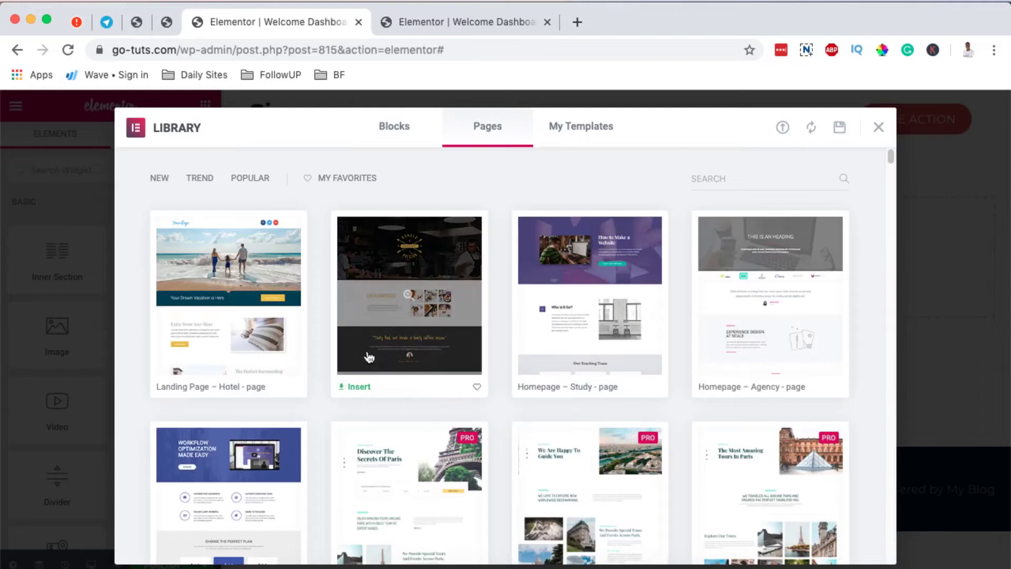
{"action": "scroll", "coordinate": [369, 357], "scroll_direction": "down", "scroll_amount": 7}
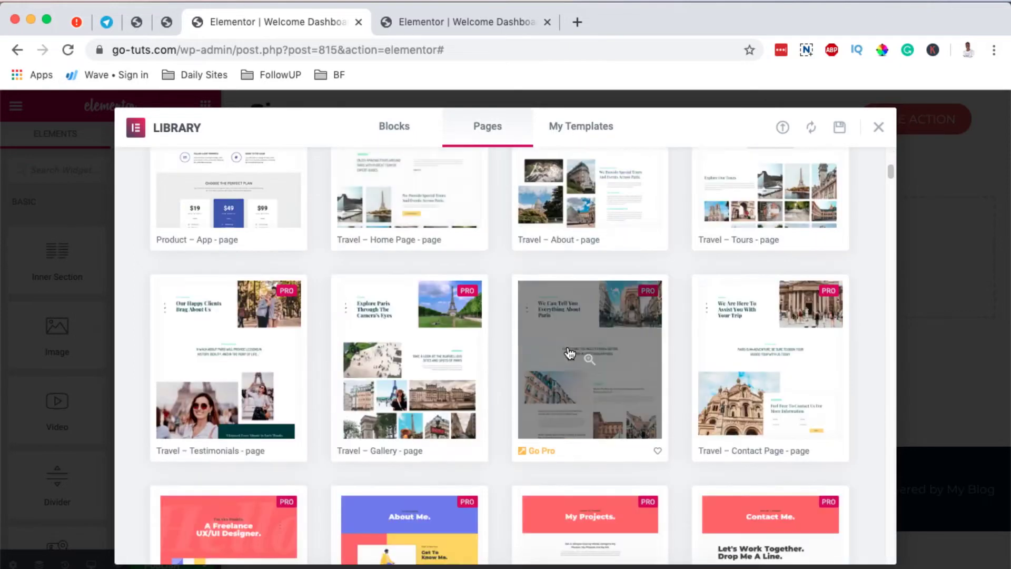
{"action": "scroll", "coordinate": [568, 350], "scroll_direction": "down", "scroll_amount": 6}
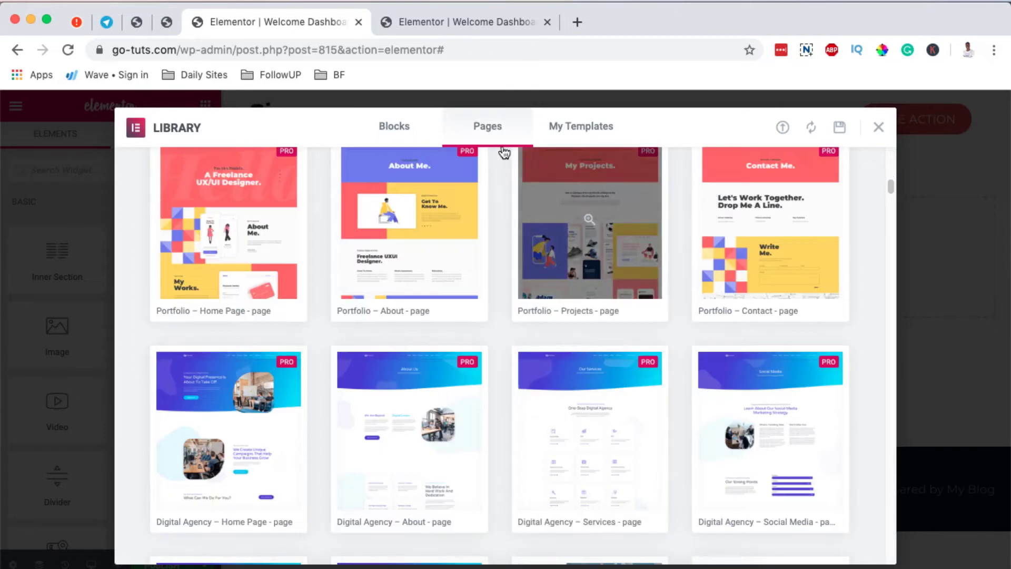
{"action": "left_click", "coordinate": [573, 128]}
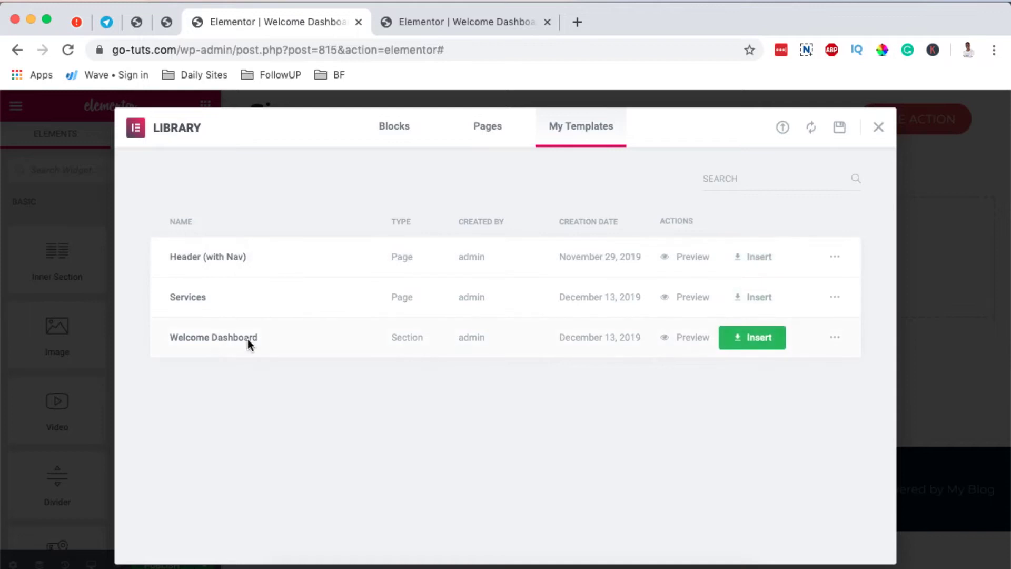
{"action": "left_click", "coordinate": [752, 337]}
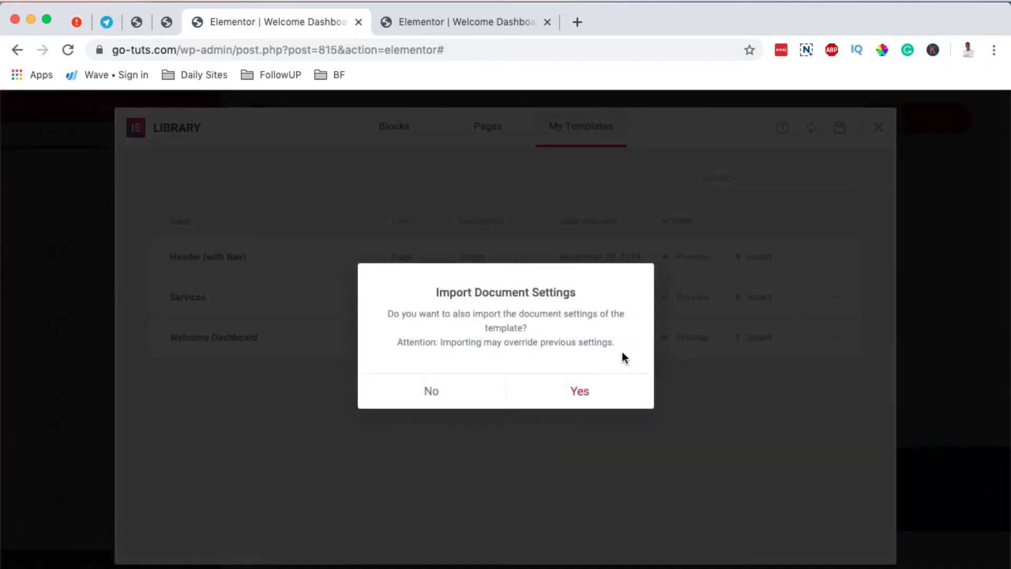
- Import the document settings and try a dark teal solid background on the welcome section
{"action": "left_click", "coordinate": [558, 394]}
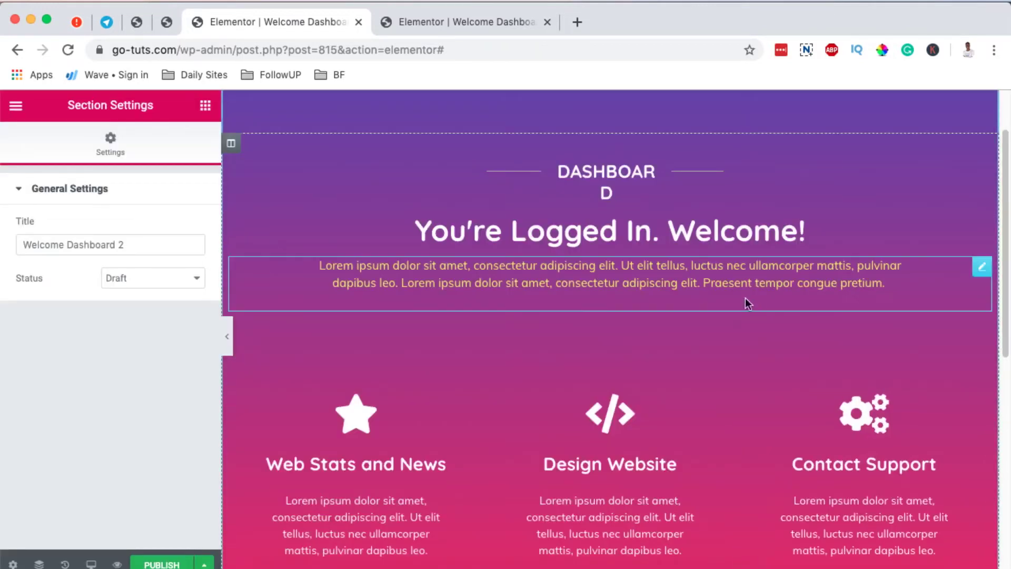
{"action": "scroll", "coordinate": [598, 310], "scroll_direction": "down", "scroll_amount": 4}
{"action": "scroll", "coordinate": [662, 327], "scroll_direction": "up", "scroll_amount": 5}
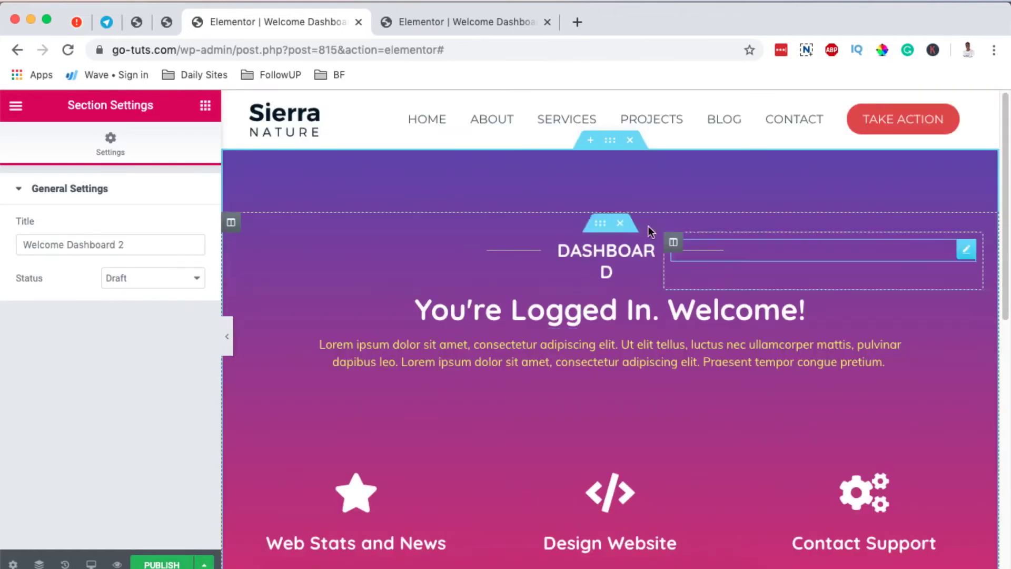
{"action": "left_click", "coordinate": [609, 140]}
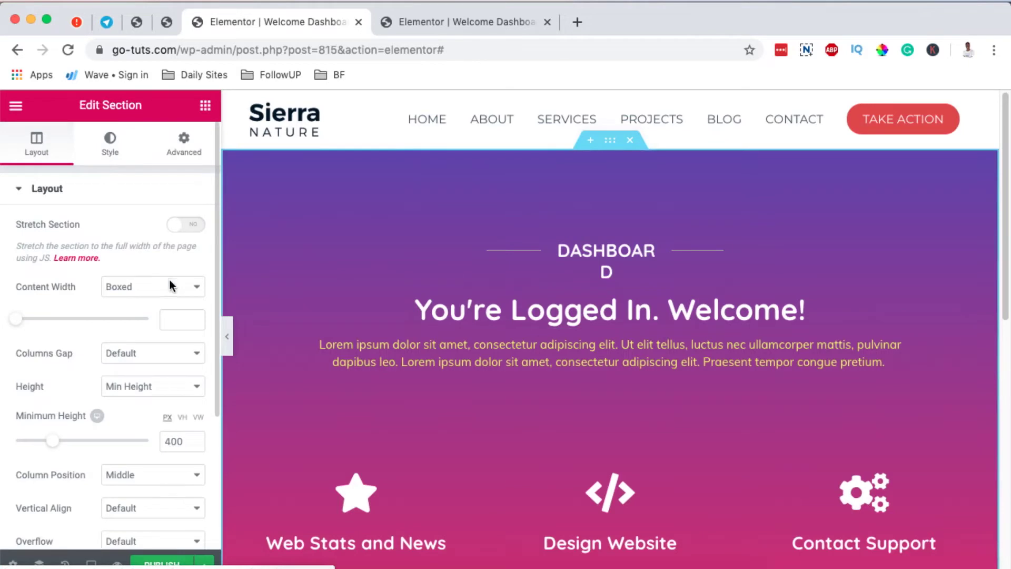
{"action": "left_click", "coordinate": [109, 142]}
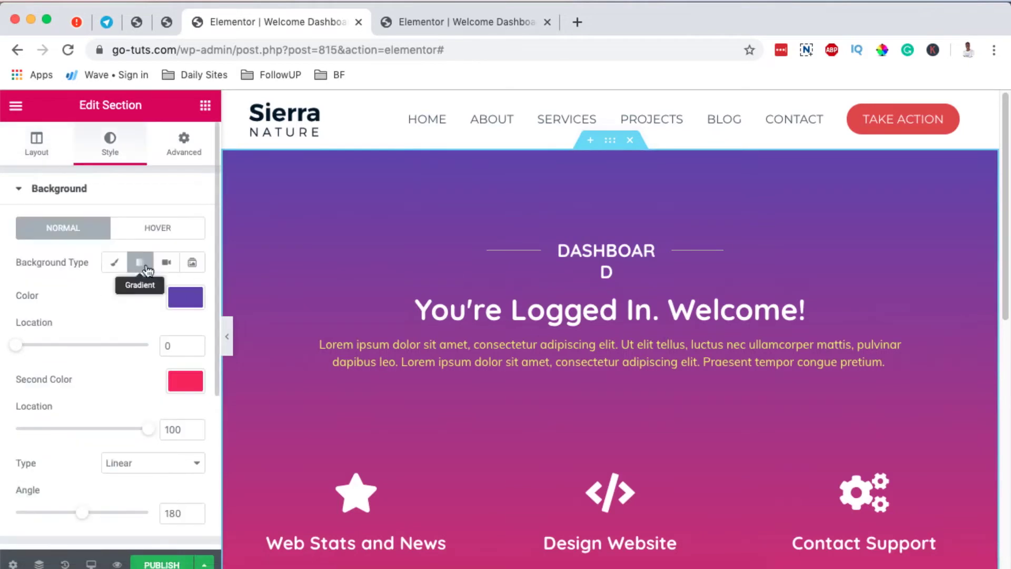
{"action": "left_click", "coordinate": [109, 265]}
{"action": "left_click", "coordinate": [184, 296]}
{"action": "left_click_drag", "start_coordinate": [158, 354], "coordinate": [98, 369]}
- Switch the section background back to a gradient with a purple first colour
{"action": "left_click", "coordinate": [140, 264]}
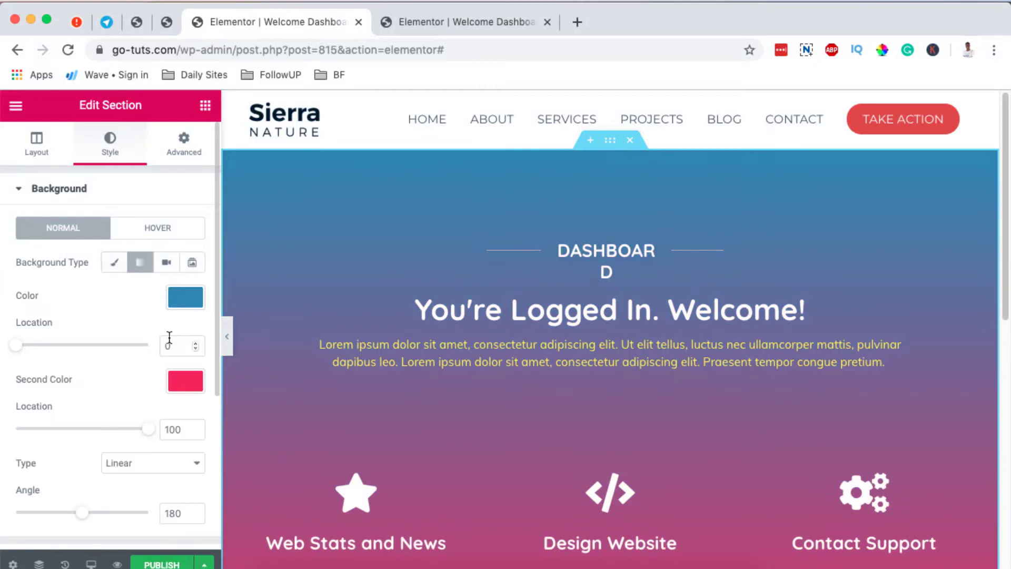
{"action": "left_click", "coordinate": [186, 297]}
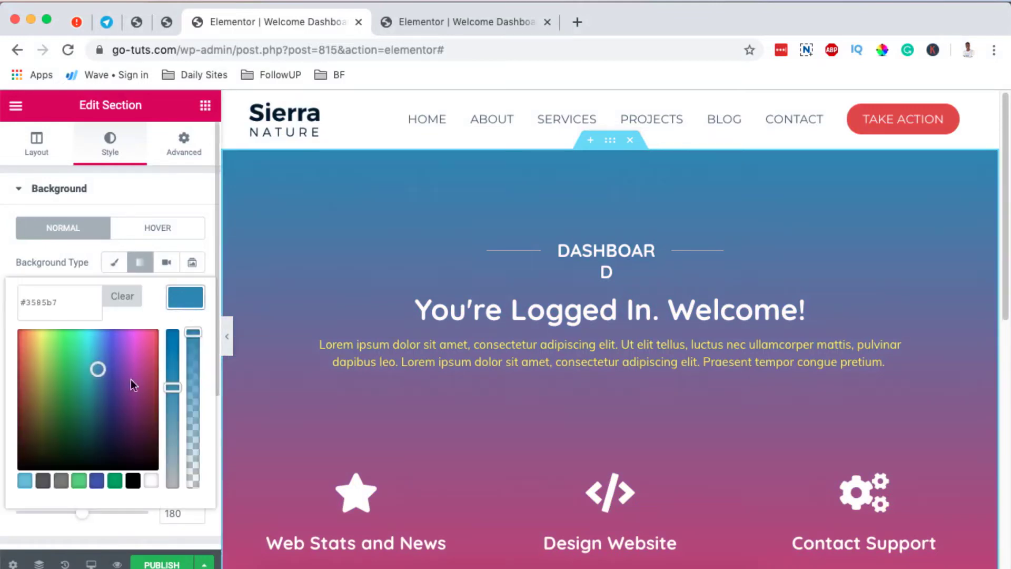
{"action": "left_click_drag", "start_coordinate": [96, 372], "coordinate": [114, 364]}
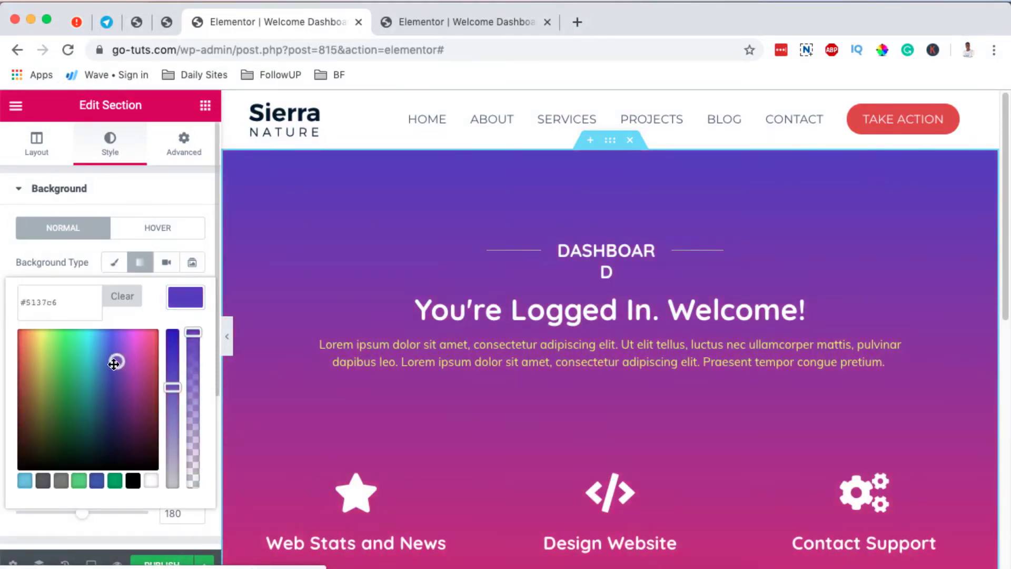
{"action": "scroll", "coordinate": [587, 384], "scroll_direction": "down", "scroll_amount": 8}
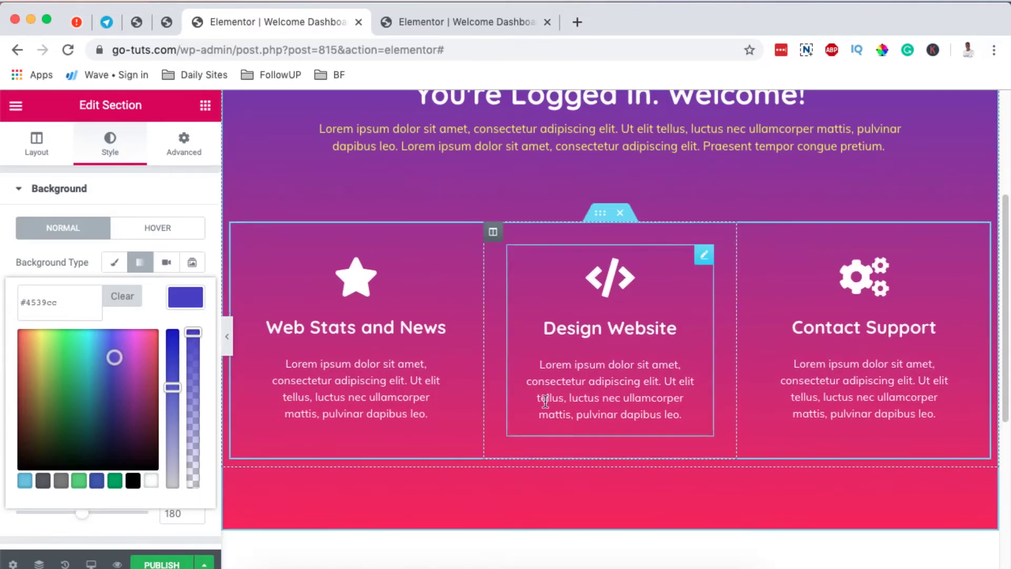
{"action": "scroll", "coordinate": [747, 352], "scroll_direction": "down", "scroll_amount": 2}
{"action": "scroll", "coordinate": [746, 352], "scroll_direction": "up", "scroll_amount": 2}
- Review the Design Website icon box and publish the Welcome Dashboard 2 template
{"action": "left_click", "coordinate": [707, 293]}
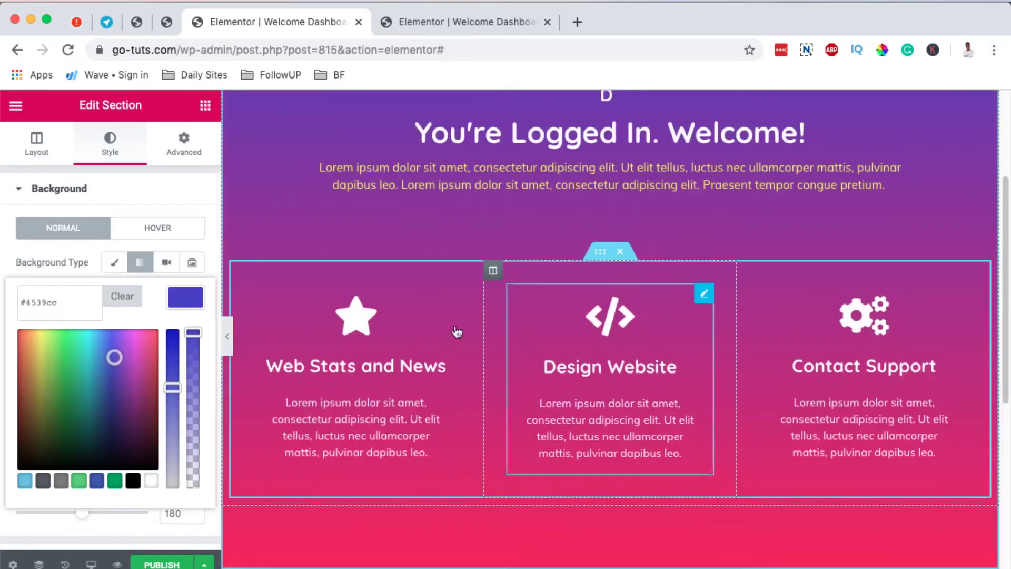
{"action": "scroll", "coordinate": [143, 384], "scroll_direction": "down", "scroll_amount": 3}
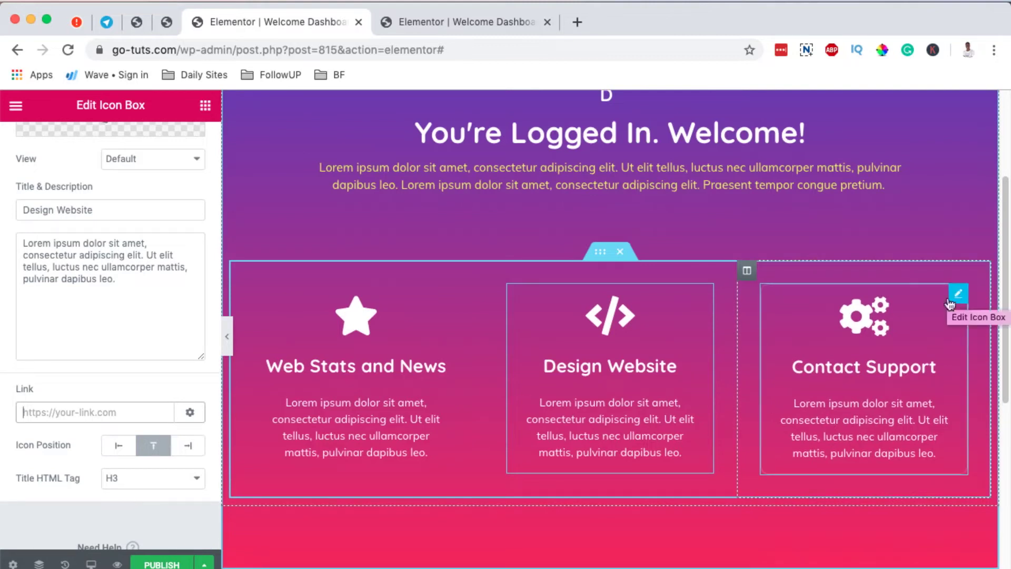
{"action": "scroll", "coordinate": [448, 360], "scroll_direction": "down", "scroll_amount": 3}
{"action": "scroll", "coordinate": [453, 362], "scroll_direction": "up", "scroll_amount": 7}
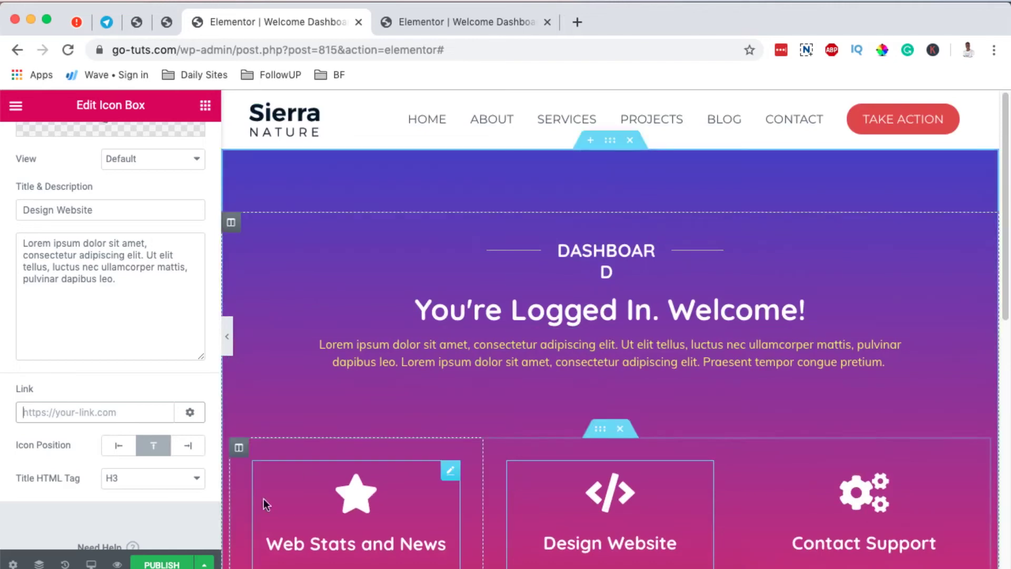
{"action": "left_click", "coordinate": [157, 564]}
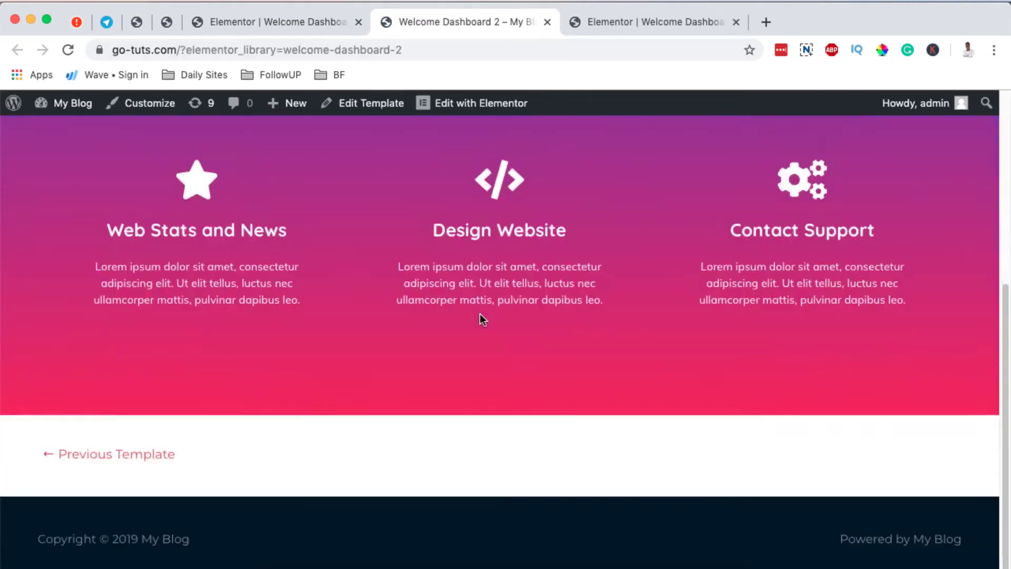
- Close the live preview tab and return to the 'welcome dashboard' plugin search results
{"action": "scroll", "coordinate": [481, 316], "scroll_direction": "up", "scroll_amount": 10}
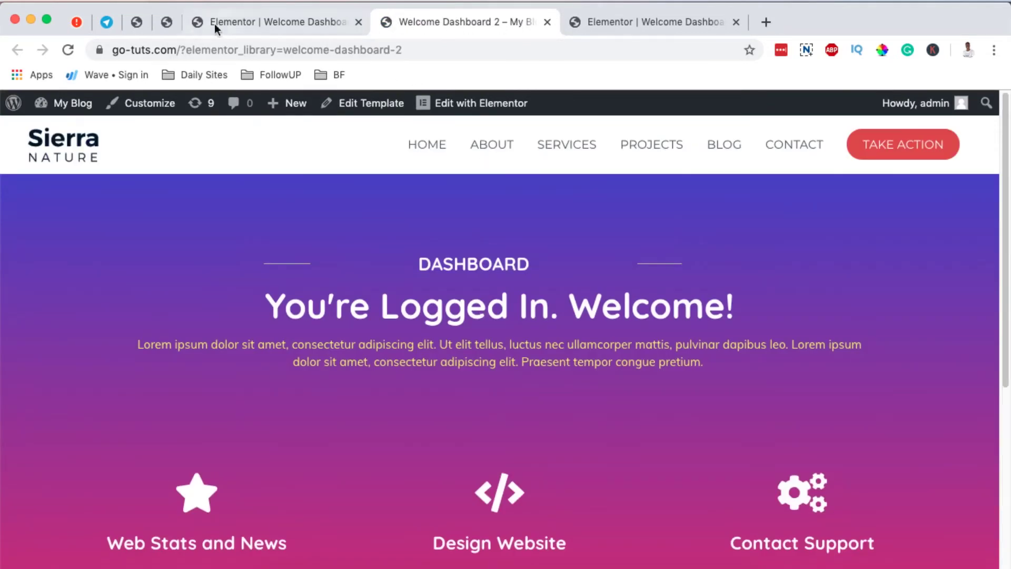
{"action": "left_click", "coordinate": [264, 24]}
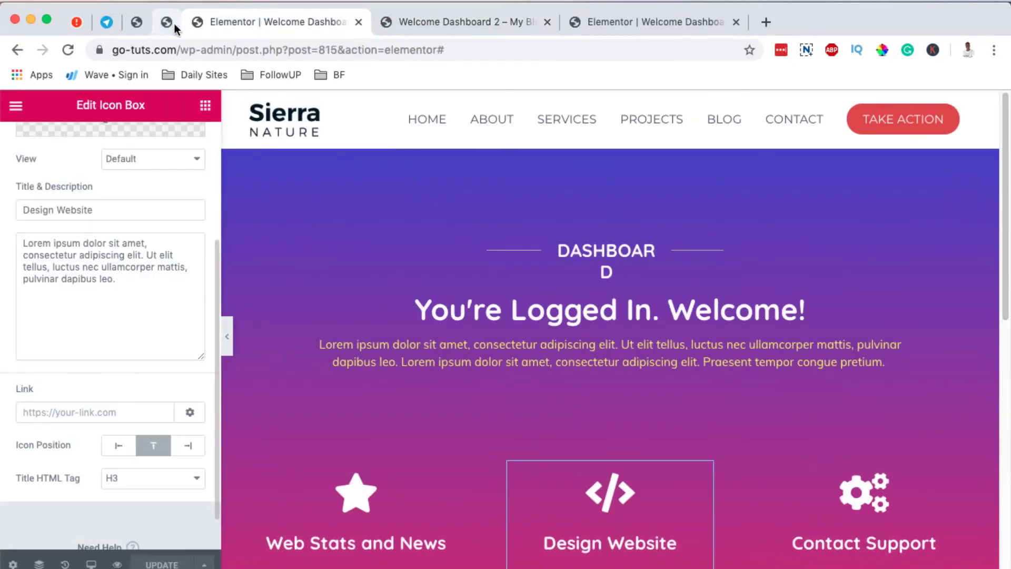
{"action": "left_click", "coordinate": [432, 23]}
{"action": "left_click", "coordinate": [547, 21]}
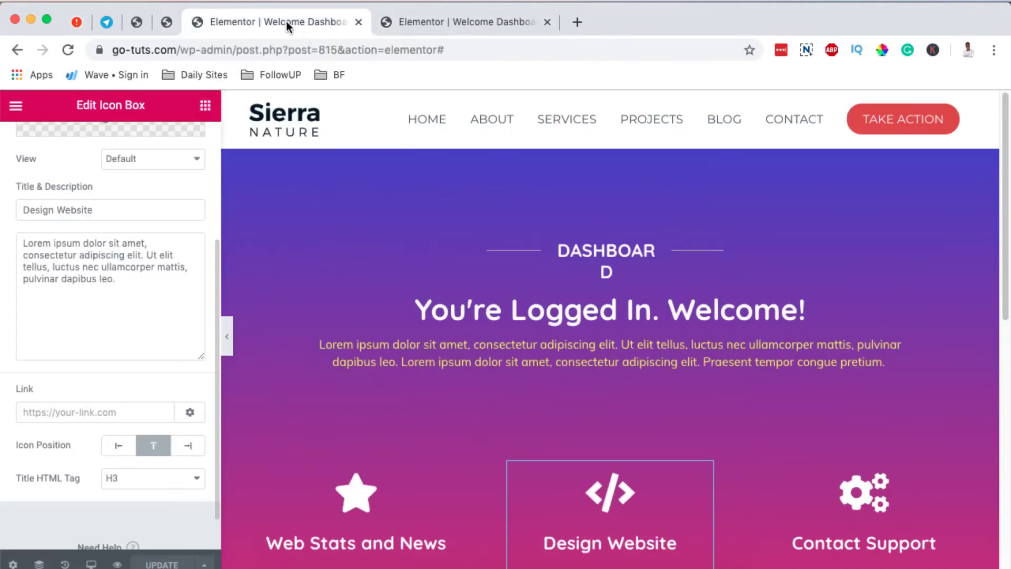
{"action": "left_click", "coordinate": [166, 23]}
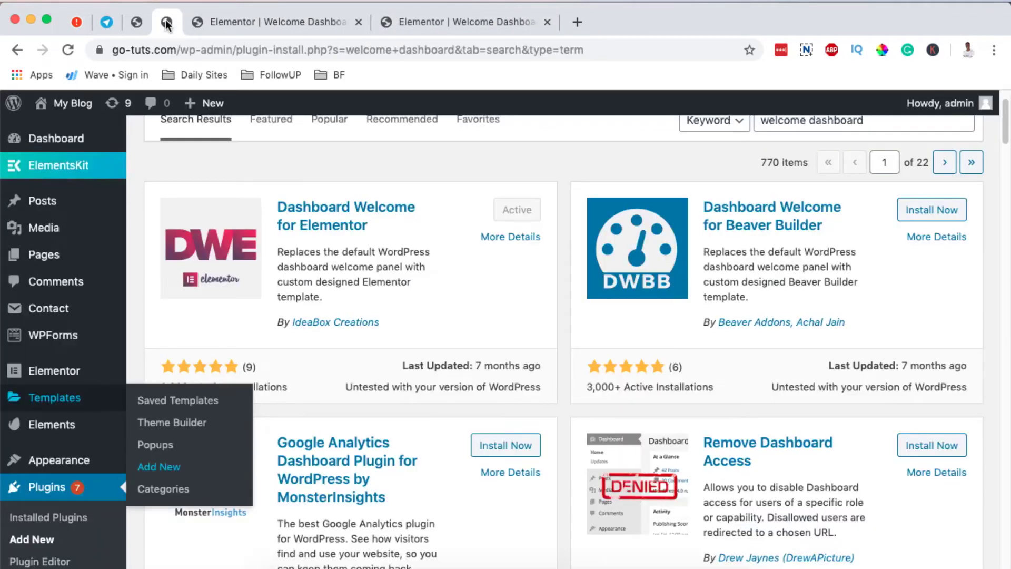
{"action": "scroll", "coordinate": [40, 540], "scroll_direction": "down", "scroll_amount": 7}
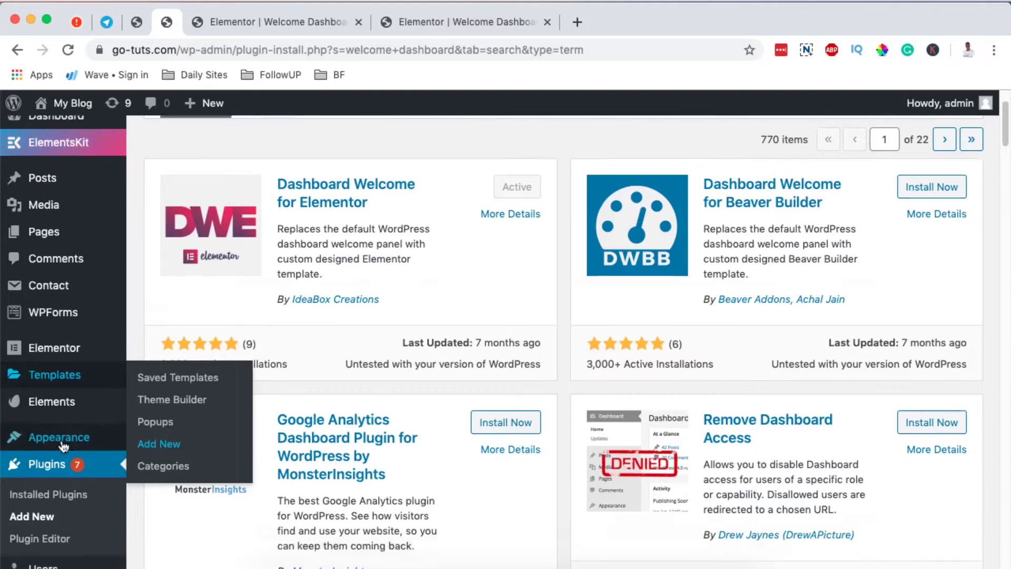
{"action": "mouse_move", "coordinate": [40, 551]}
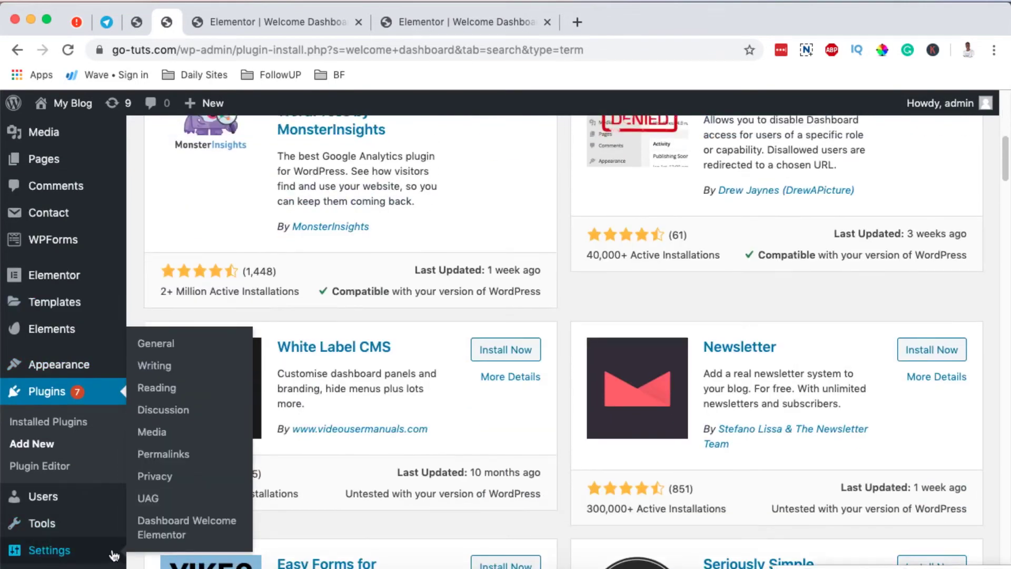
- Assign Welcome Dashboard 2 to Administrator, not dismissible, and save the Dashboard Welcome settings
{"action": "left_click", "coordinate": [168, 525]}
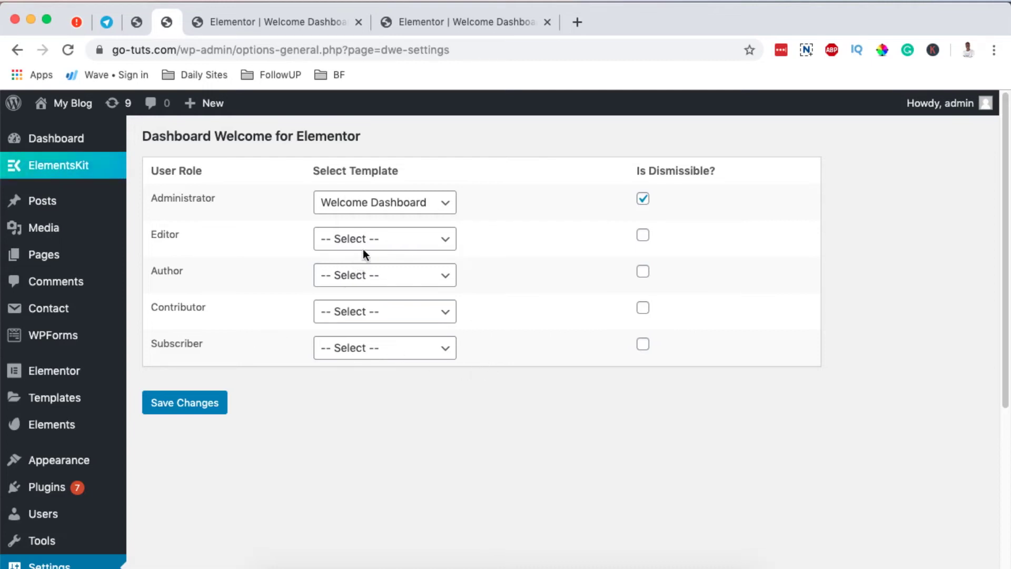
{"action": "left_click_drag", "start_coordinate": [164, 197], "coordinate": [205, 198]}
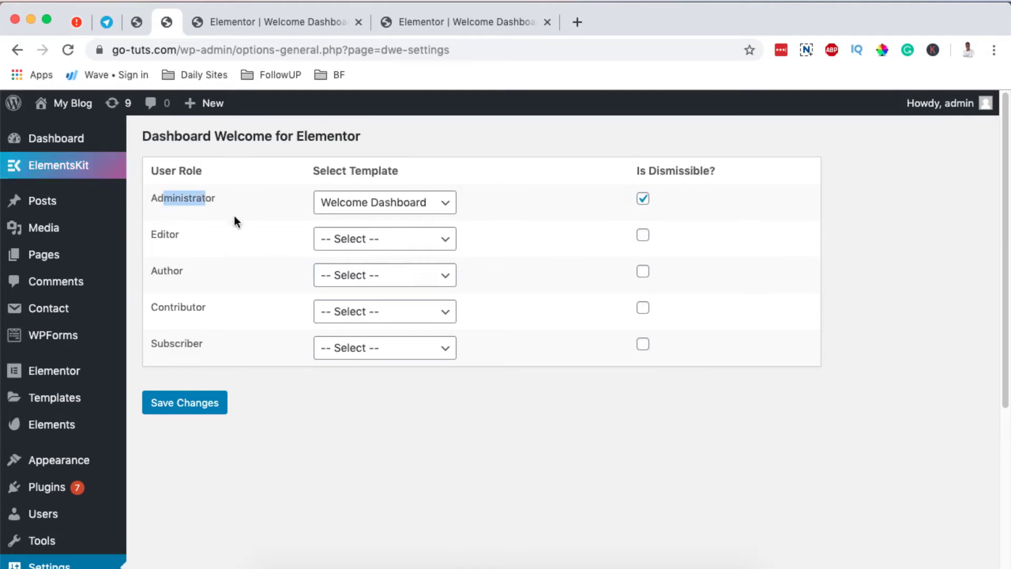
{"action": "left_click", "coordinate": [440, 203]}
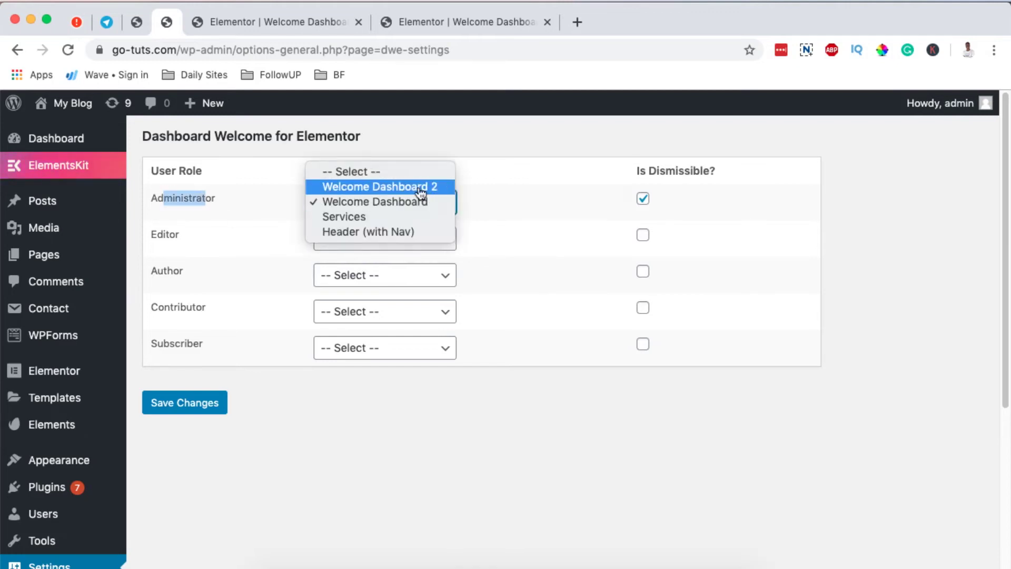
{"action": "left_click", "coordinate": [421, 188]}
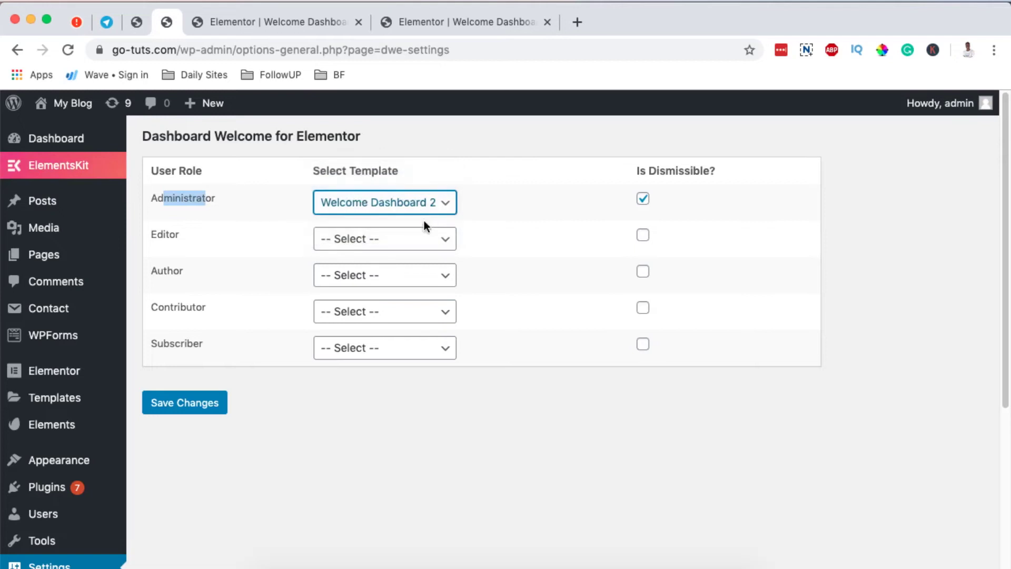
{"action": "left_click", "coordinate": [642, 199]}
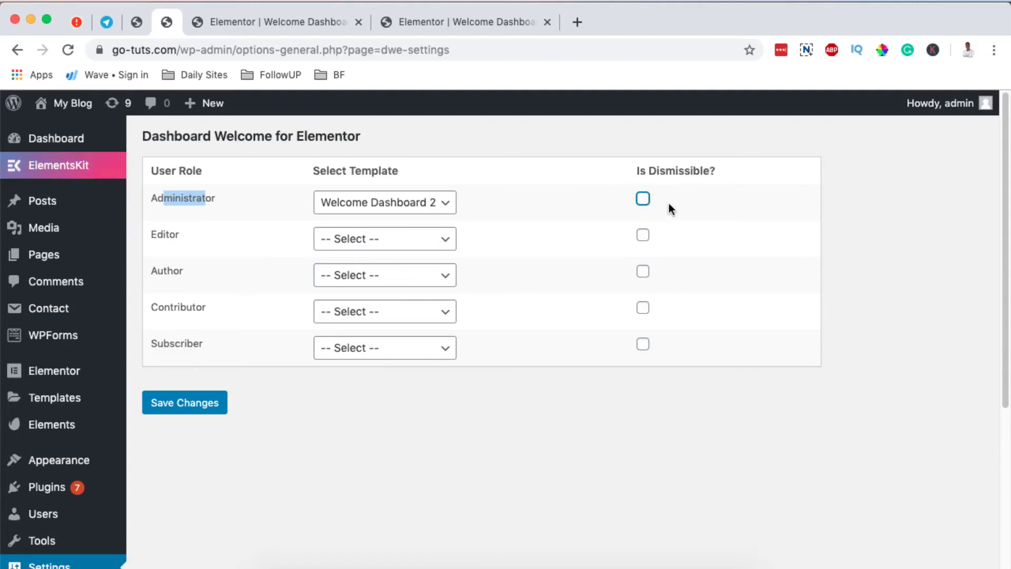
{"action": "left_click", "coordinate": [193, 413]}
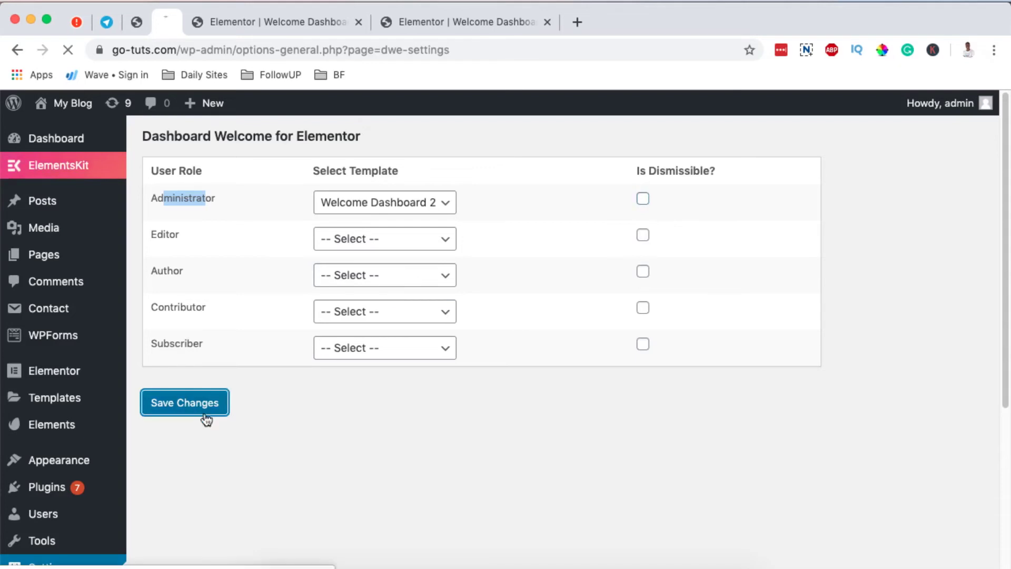
- Open the Dashboard in a new tab and review the purple-to-pink welcome panel
{"action": "left_click", "coordinate": [37, 138], "text": "super"}
{"action": "left_click", "coordinate": [282, 23]}
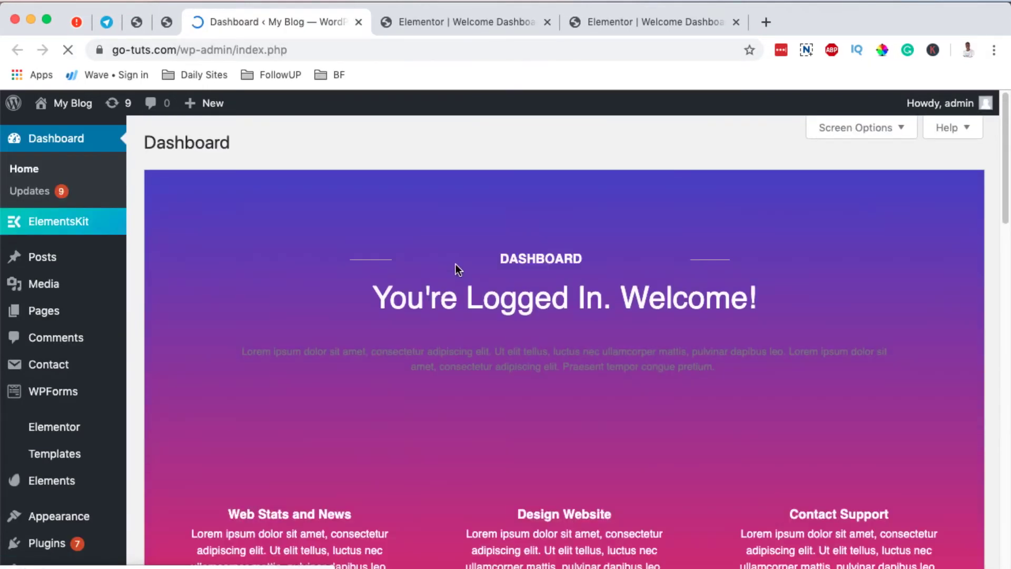
{"action": "scroll", "coordinate": [535, 378], "scroll_direction": "down", "scroll_amount": 3}
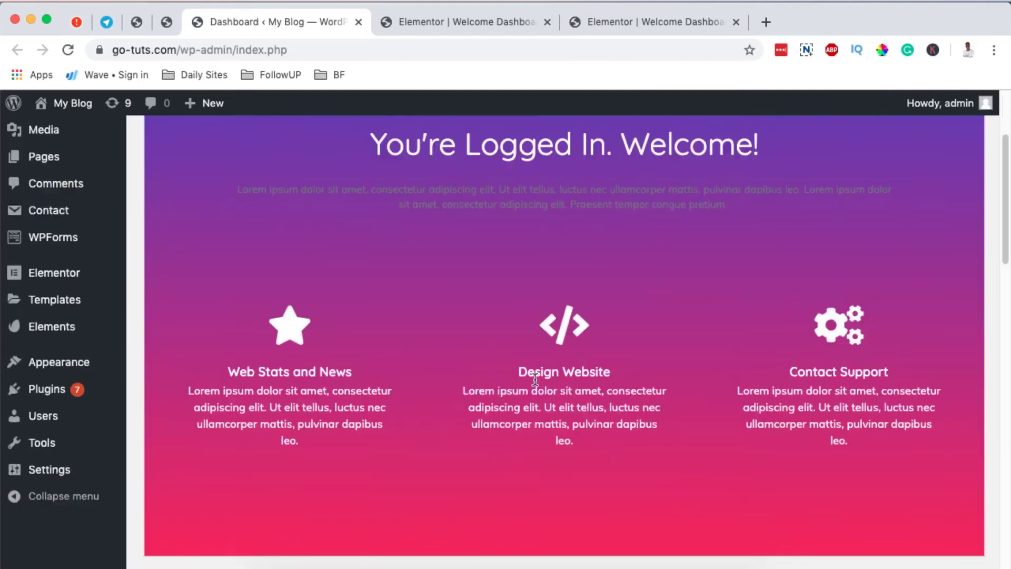
{"action": "scroll", "coordinate": [615, 359], "scroll_direction": "up", "scroll_amount": 4}
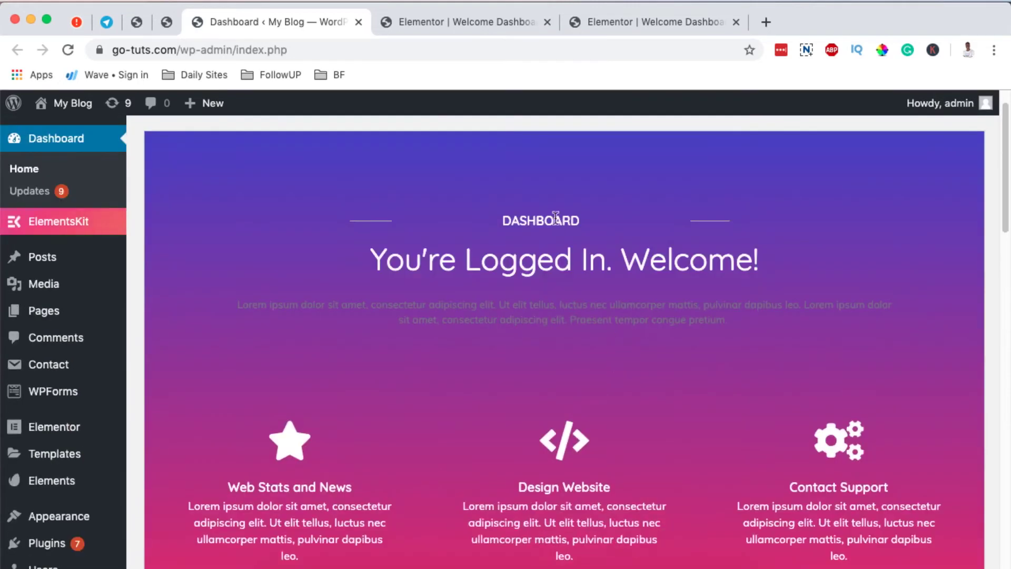
- Delete the lorem ipsum paragraph under the welcome heading in Elementor
{"action": "left_click", "coordinate": [480, 22]}
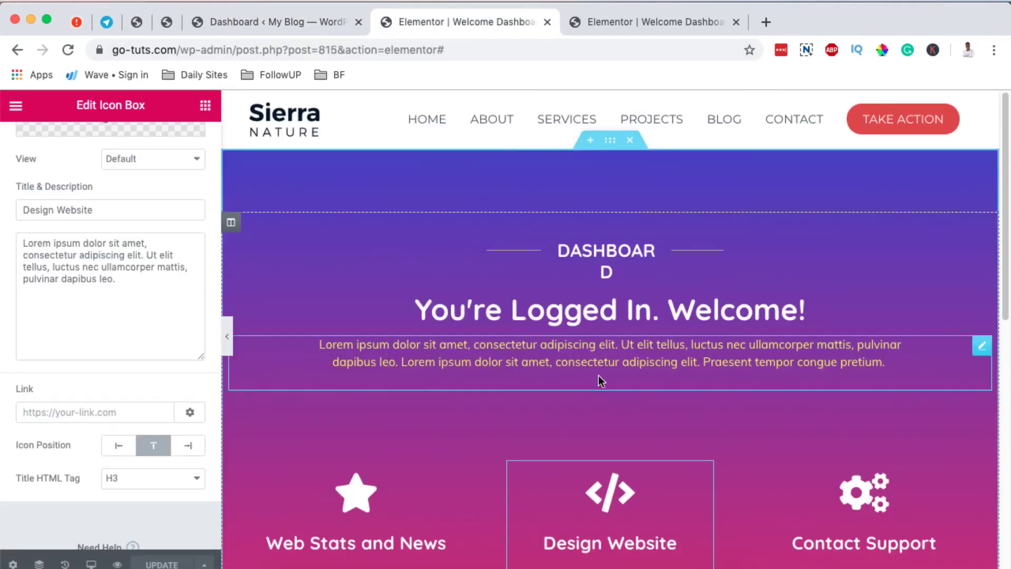
{"action": "right_click", "coordinate": [978, 348]}
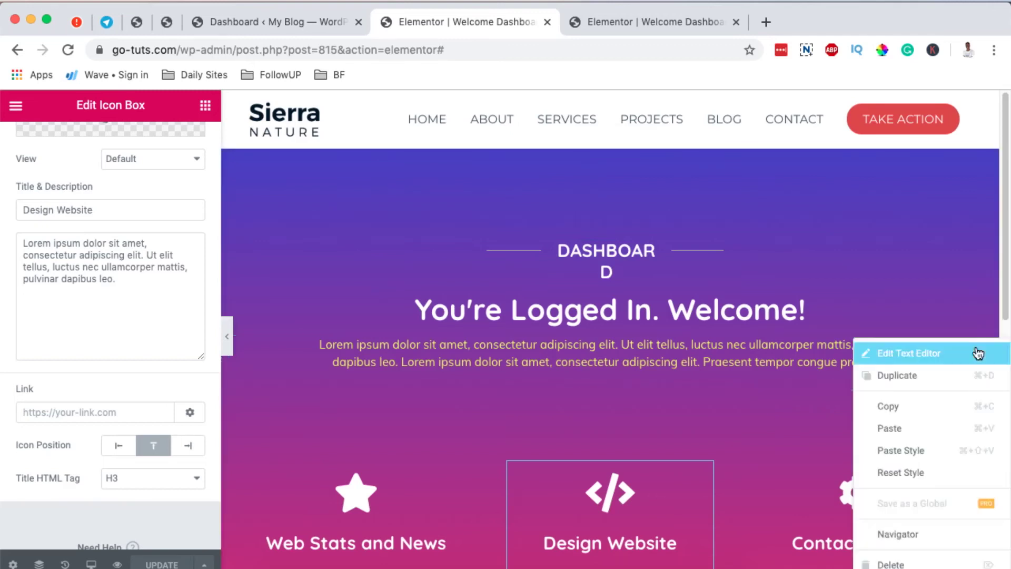
{"action": "left_click", "coordinate": [920, 562]}
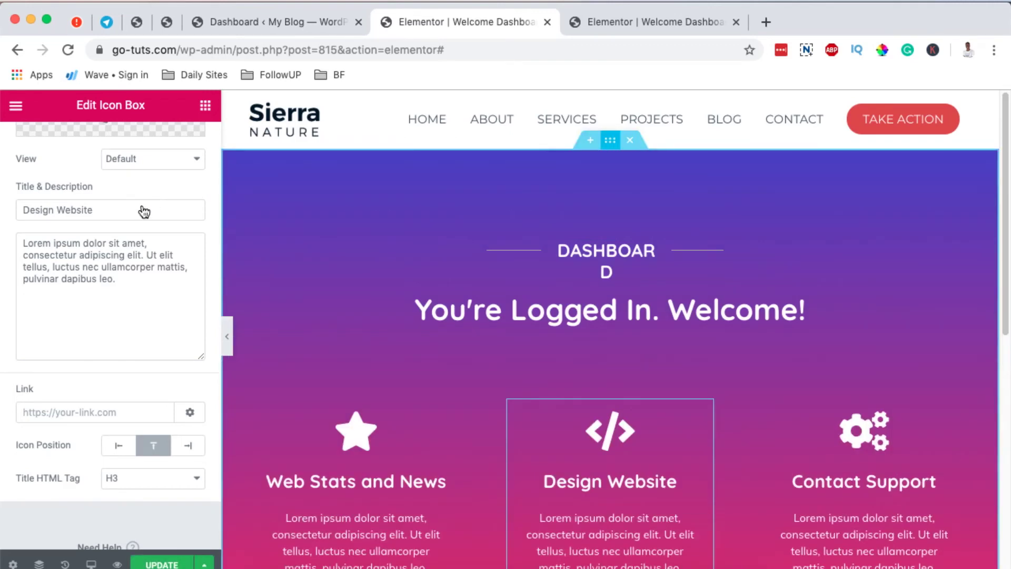
- Set the section's gradient angle to 22 and update the template
{"action": "left_click", "coordinate": [588, 161]}
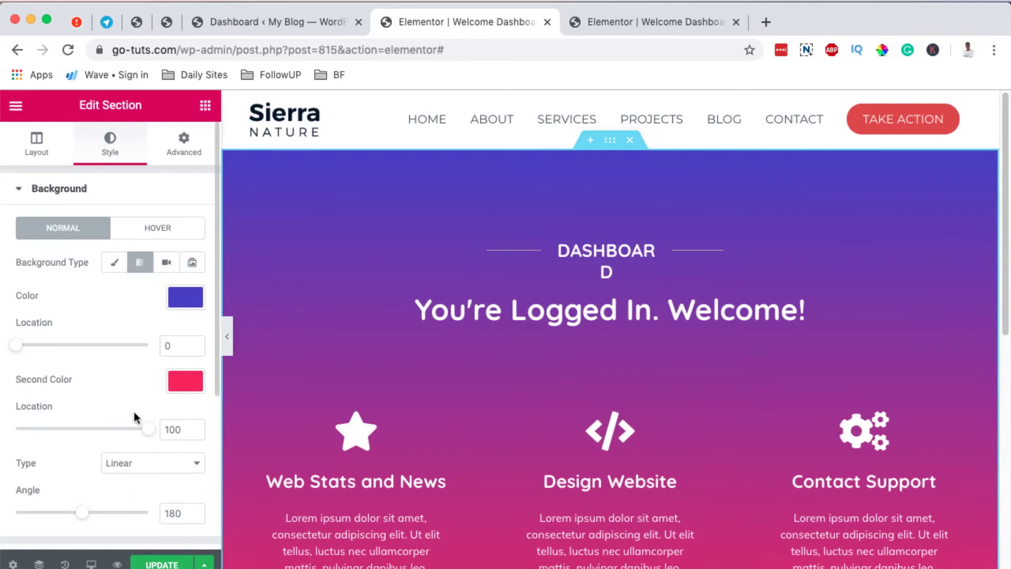
{"action": "double_click", "coordinate": [173, 513]}
{"action": "type", "text": "22"}
{"action": "scroll", "coordinate": [723, 436], "scroll_direction": "down", "scroll_amount": 1}
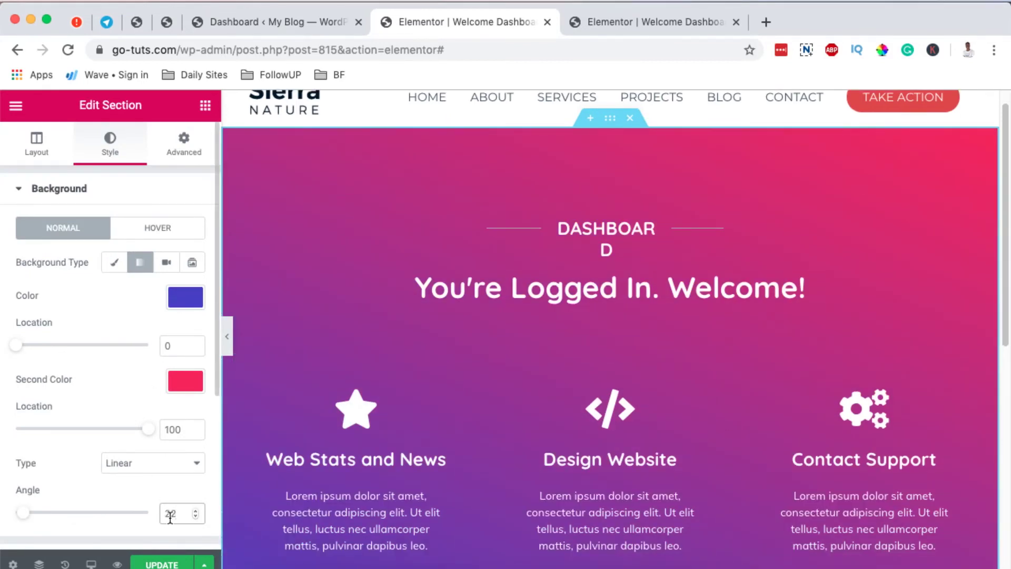
{"action": "left_click", "coordinate": [160, 565]}
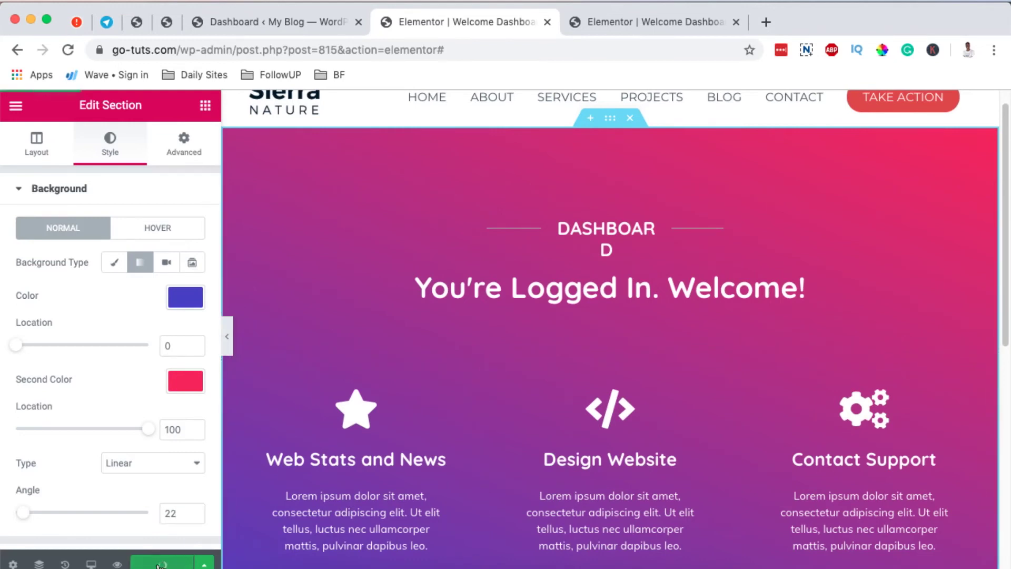
- Reload the Dashboard and check the panel's diagonal gradient with no lorem paragraph
{"action": "left_click", "coordinate": [166, 22]}
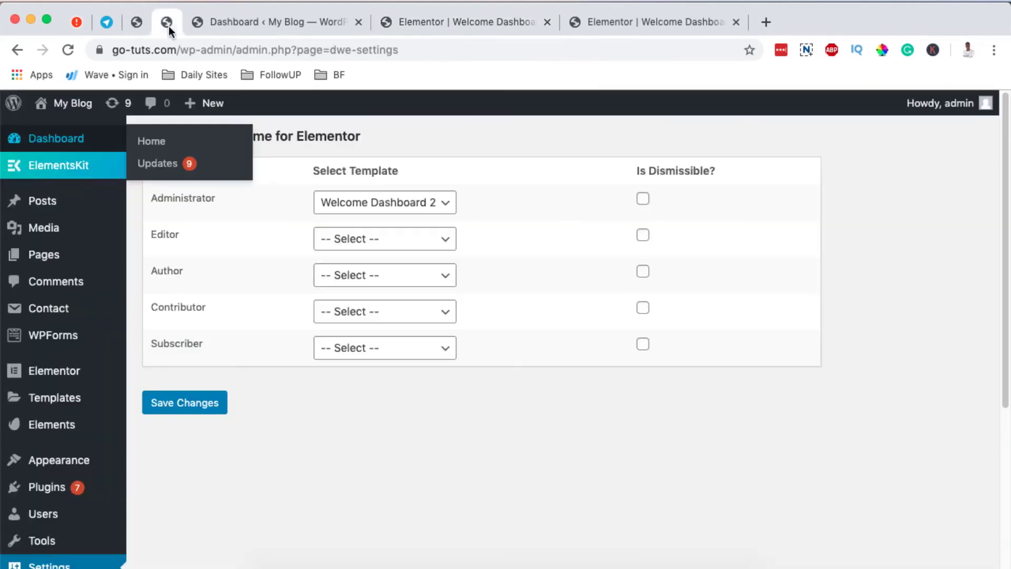
{"action": "left_click", "coordinate": [224, 26]}
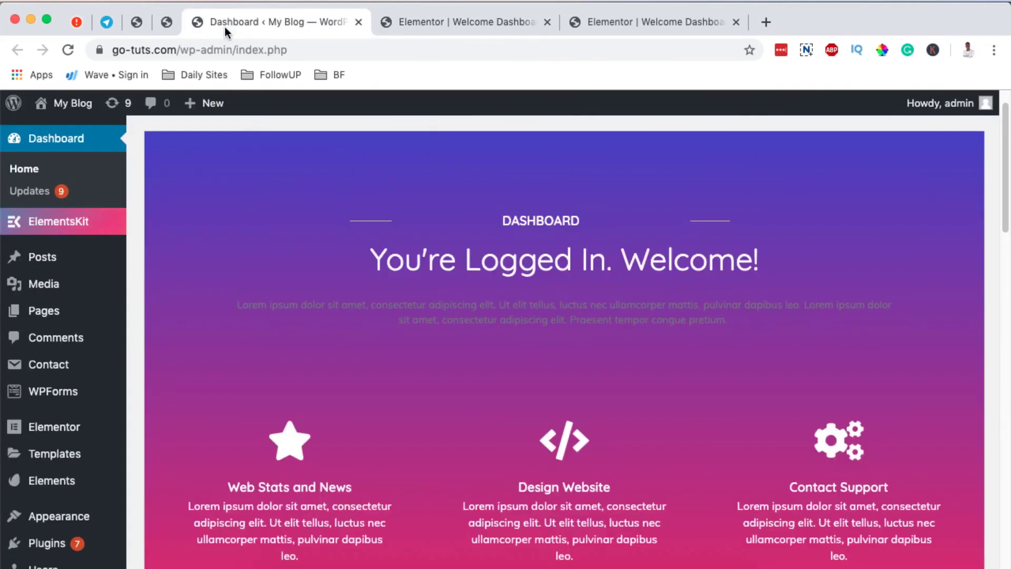
{"action": "left_click", "coordinate": [68, 50]}
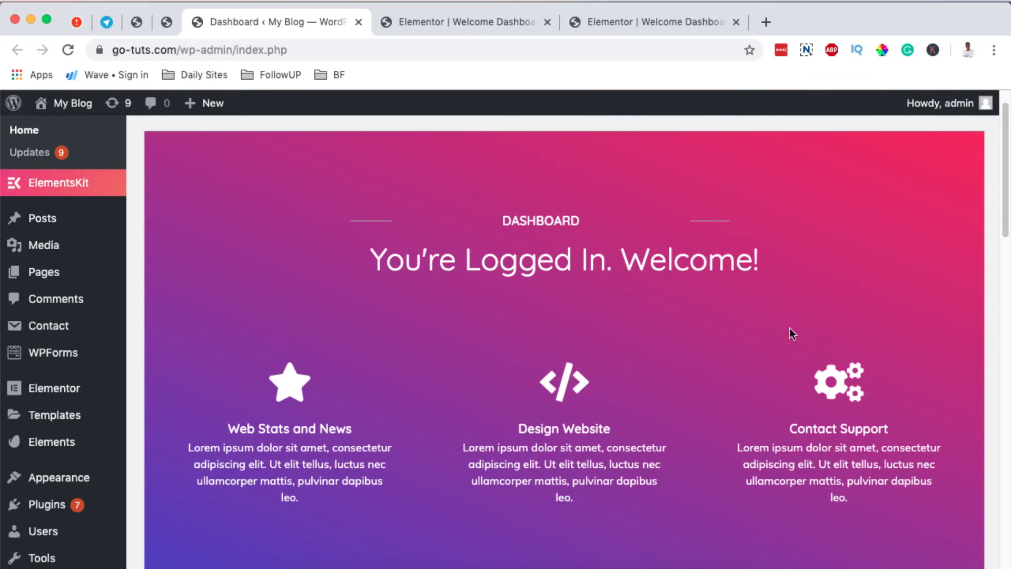
{"action": "scroll", "coordinate": [758, 284], "scroll_direction": "down", "scroll_amount": 3}
{"action": "scroll", "coordinate": [754, 274], "scroll_direction": "up", "scroll_amount": 1}
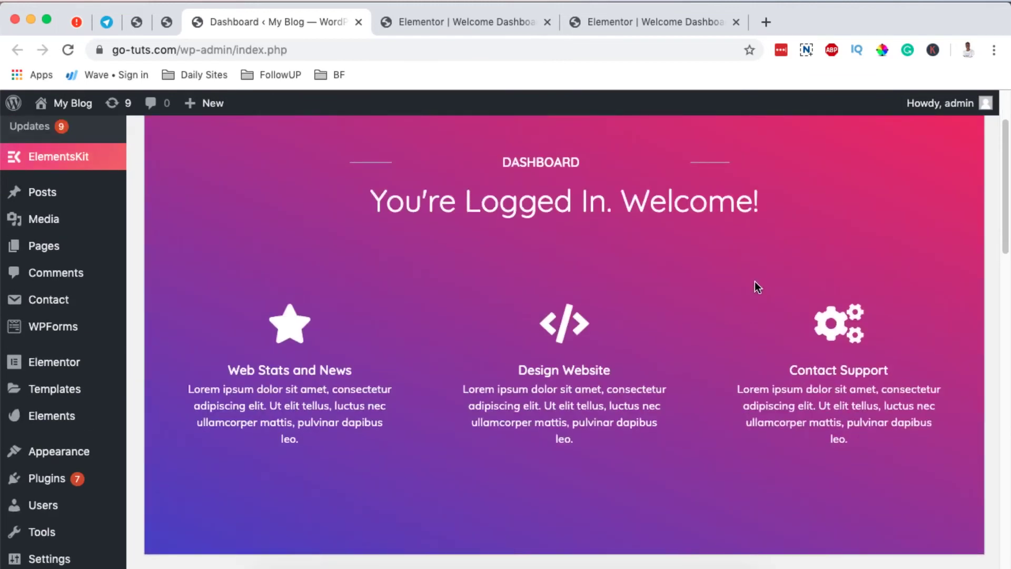
{"action": "scroll", "coordinate": [551, 337], "scroll_direction": "up", "scroll_amount": 1}
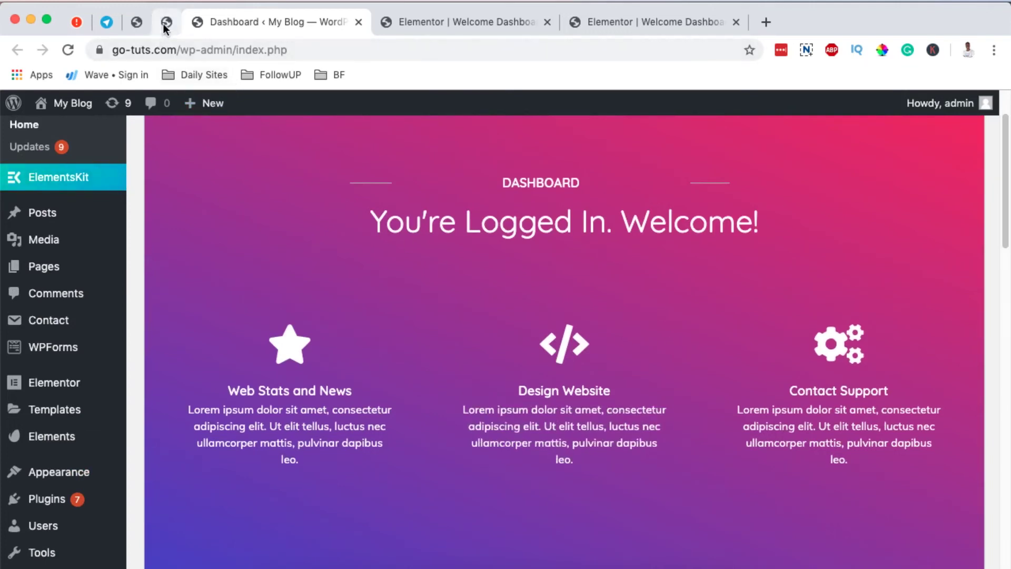
{"action": "scroll", "coordinate": [593, 293], "scroll_direction": "up", "scroll_amount": 4}
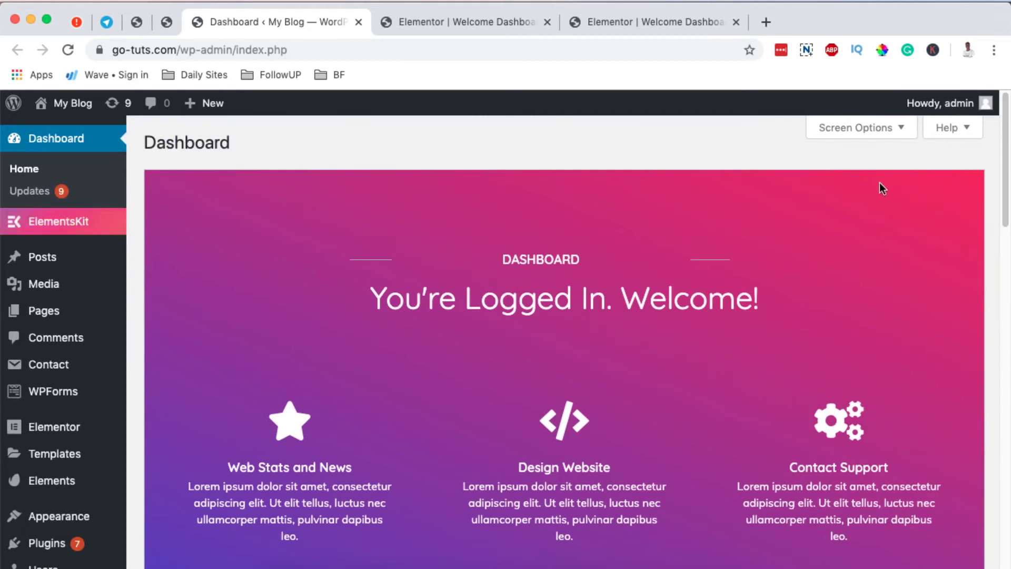
- Tick Is Dismissible? for Administrator, save the settings, and reload the Dashboard
{"action": "left_click", "coordinate": [166, 22]}
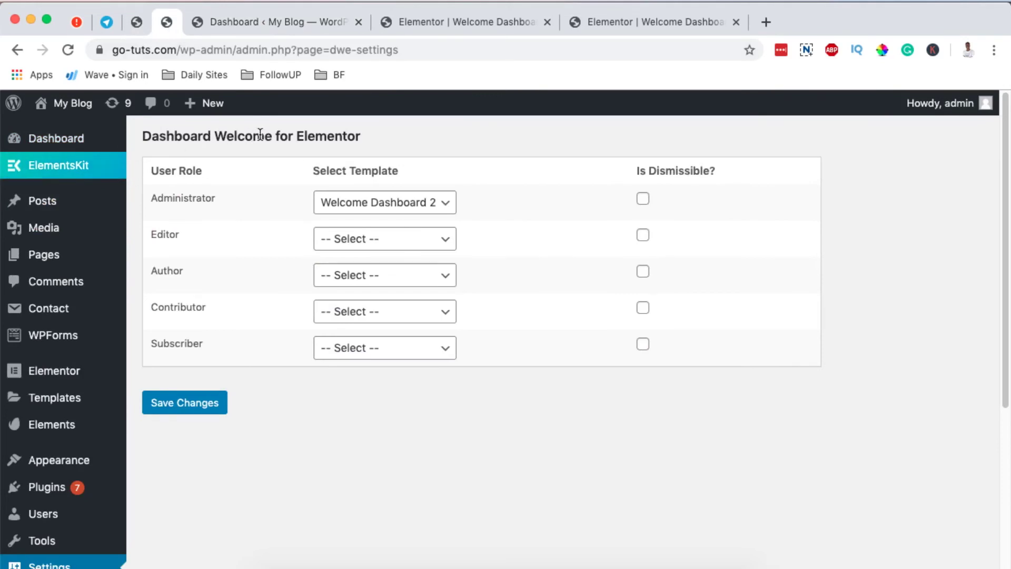
{"action": "left_click", "coordinate": [642, 199]}
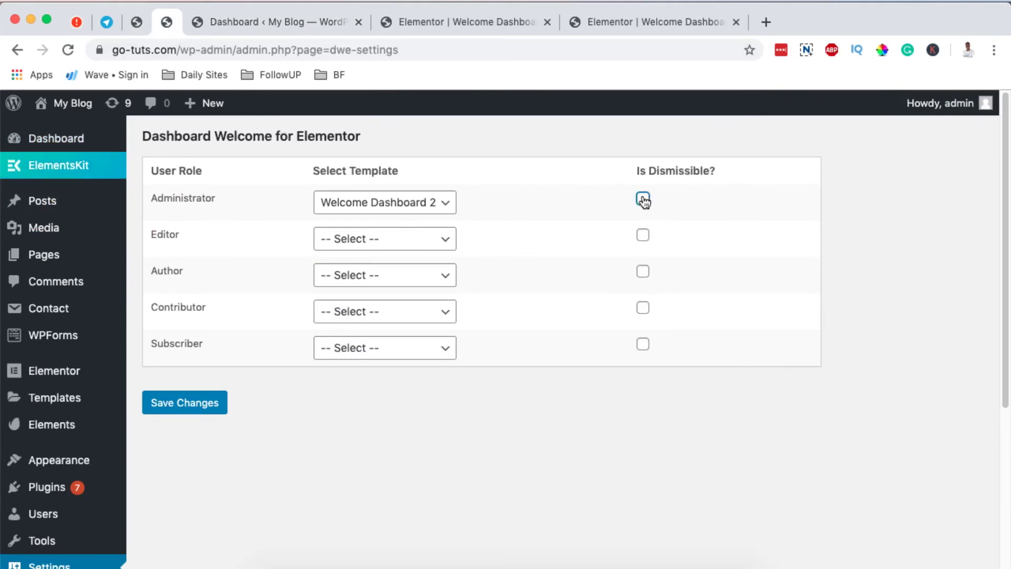
{"action": "left_click", "coordinate": [183, 405]}
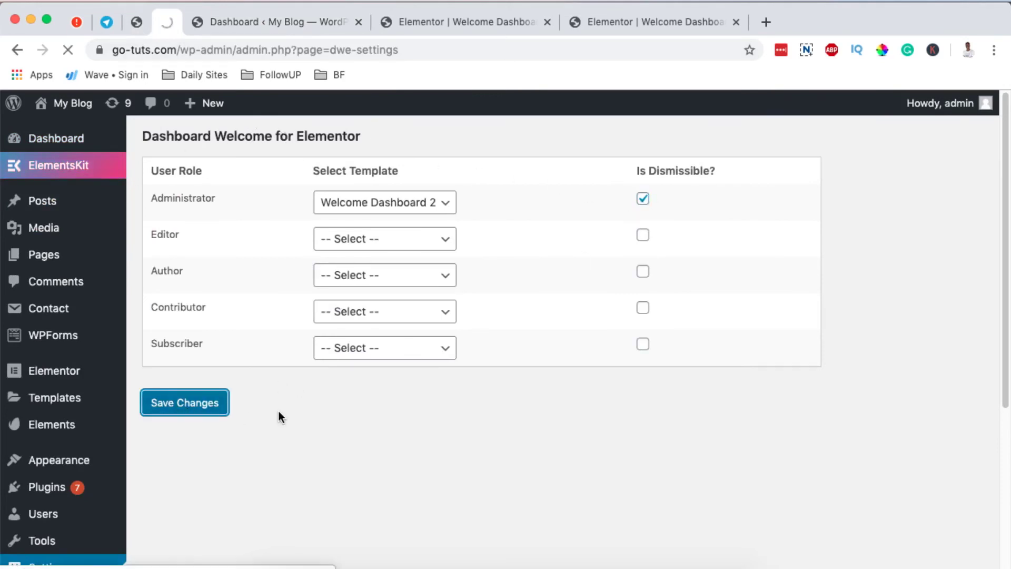
{"action": "left_click", "coordinate": [253, 21]}
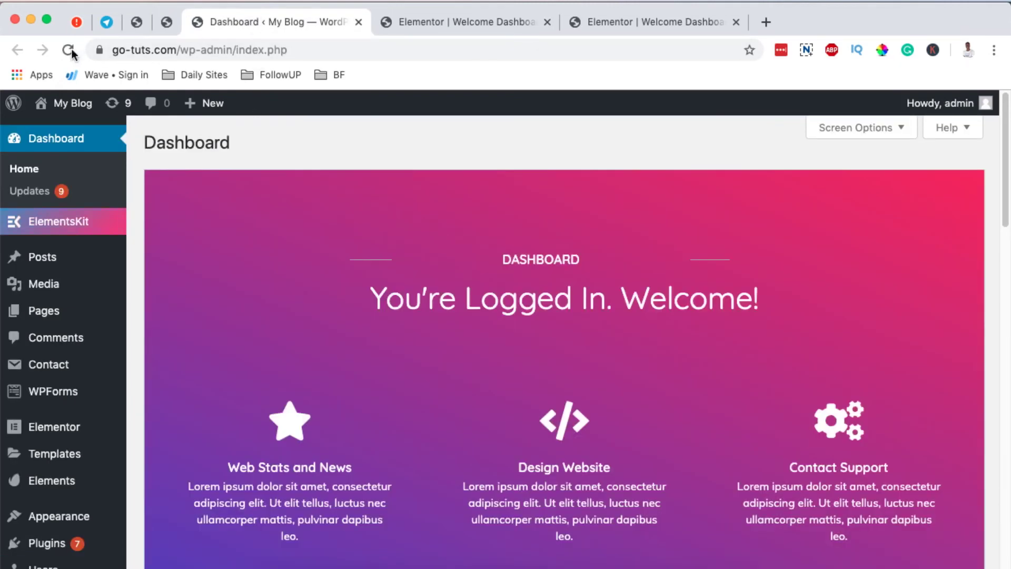
{"action": "left_click", "coordinate": [69, 50]}
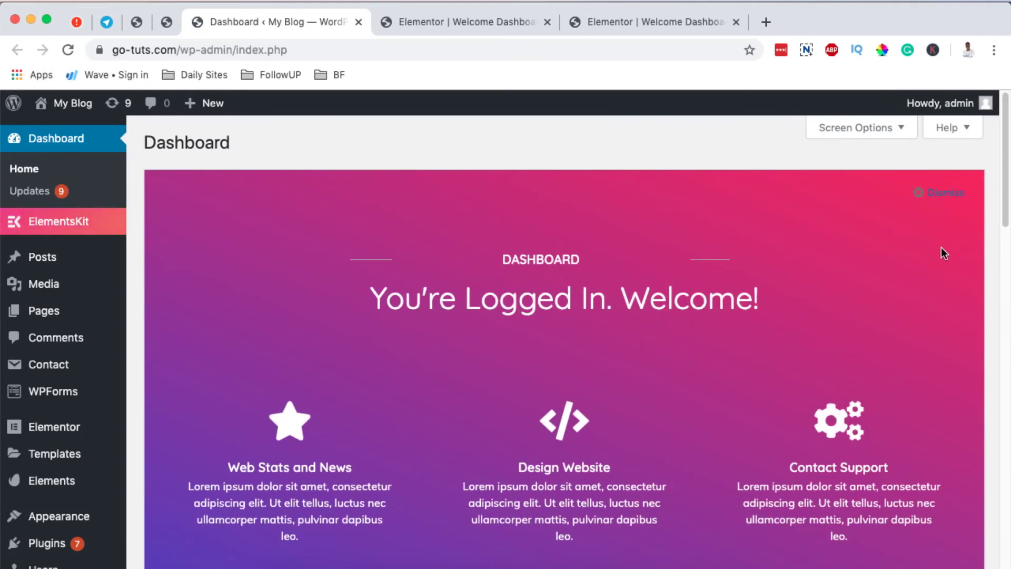
- Dismiss the welcome panel, reload the Dashboard, then re-enable Welcome in Screen Options
{"action": "left_click", "coordinate": [940, 196]}
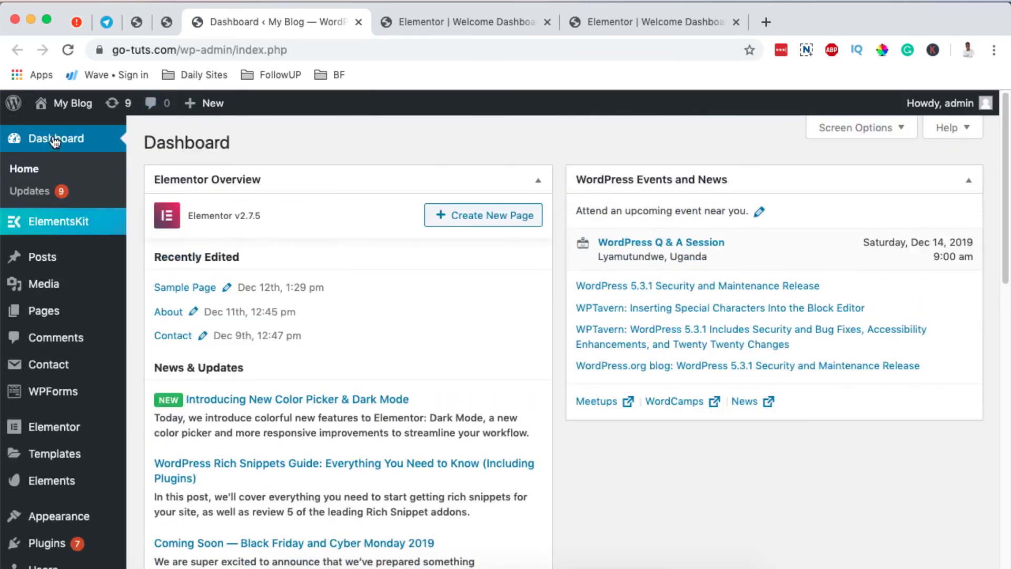
{"action": "left_click", "coordinate": [55, 140]}
{"action": "left_click", "coordinate": [835, 127]}
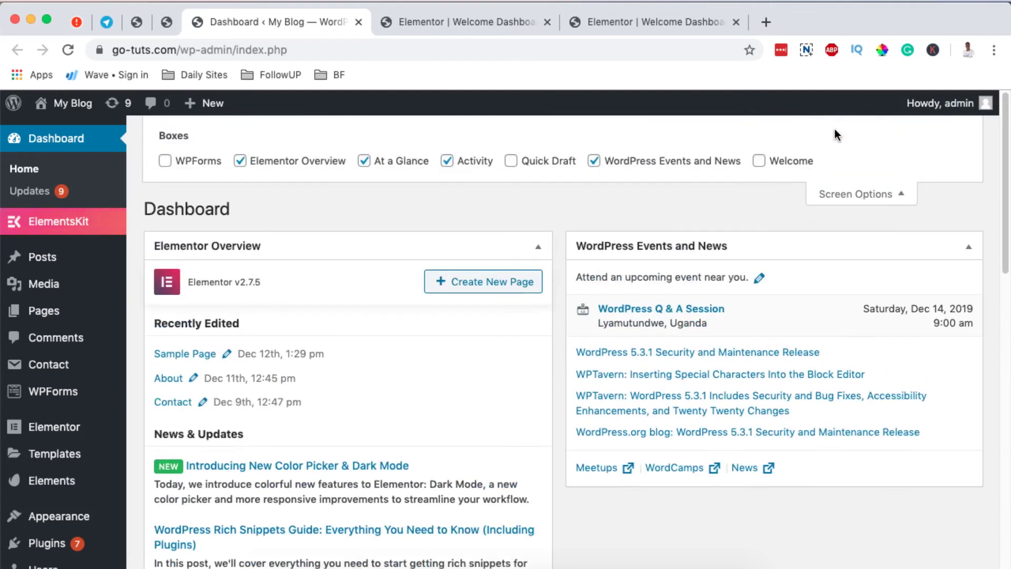
{"action": "left_click", "coordinate": [759, 162]}
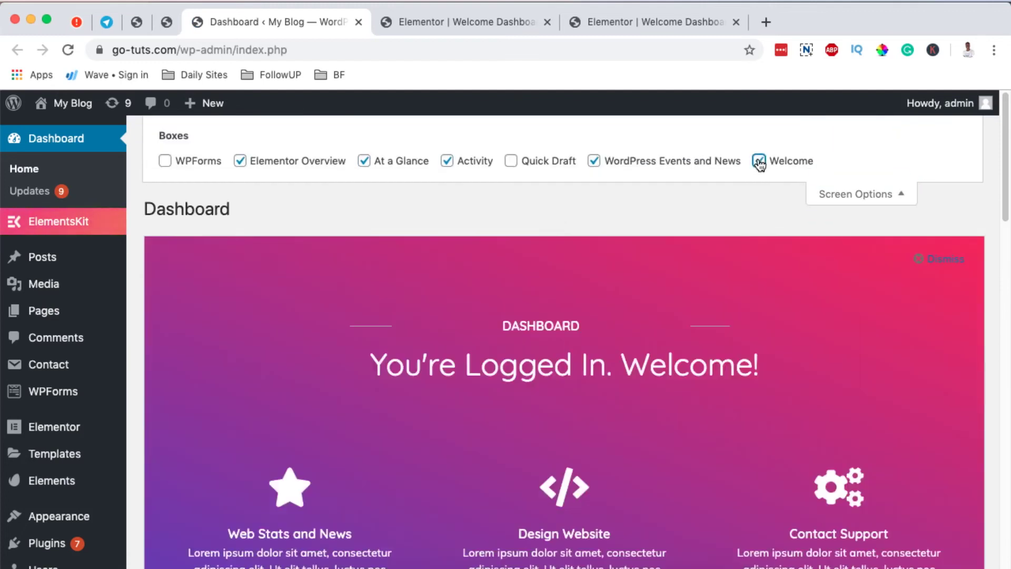
{"action": "left_click", "coordinate": [865, 196]}
- Close the duplicate Elementor editor tab
{"action": "left_click", "coordinate": [474, 26]}
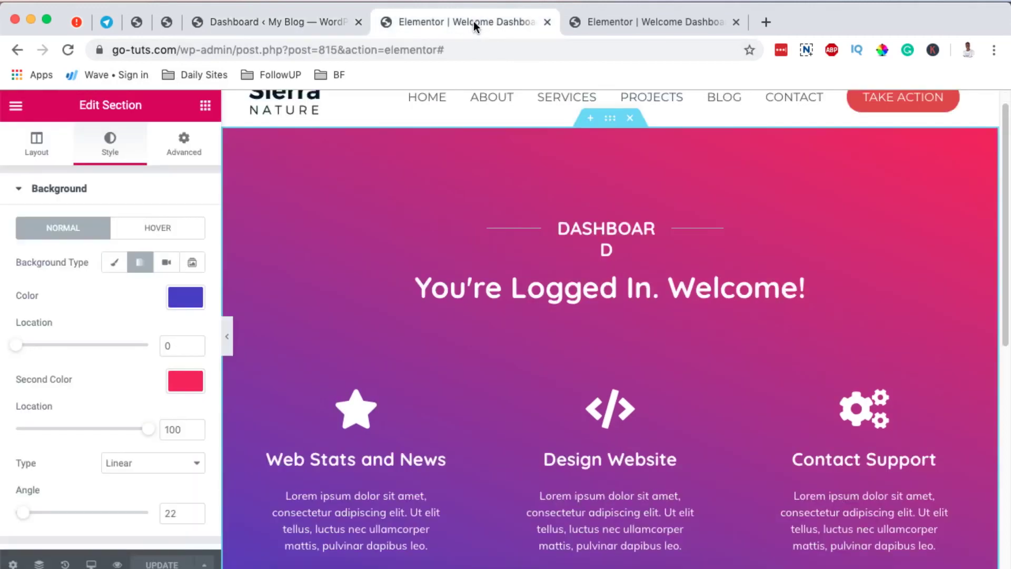
{"action": "left_click", "coordinate": [600, 26]}
{"action": "key", "text": "super+w"}
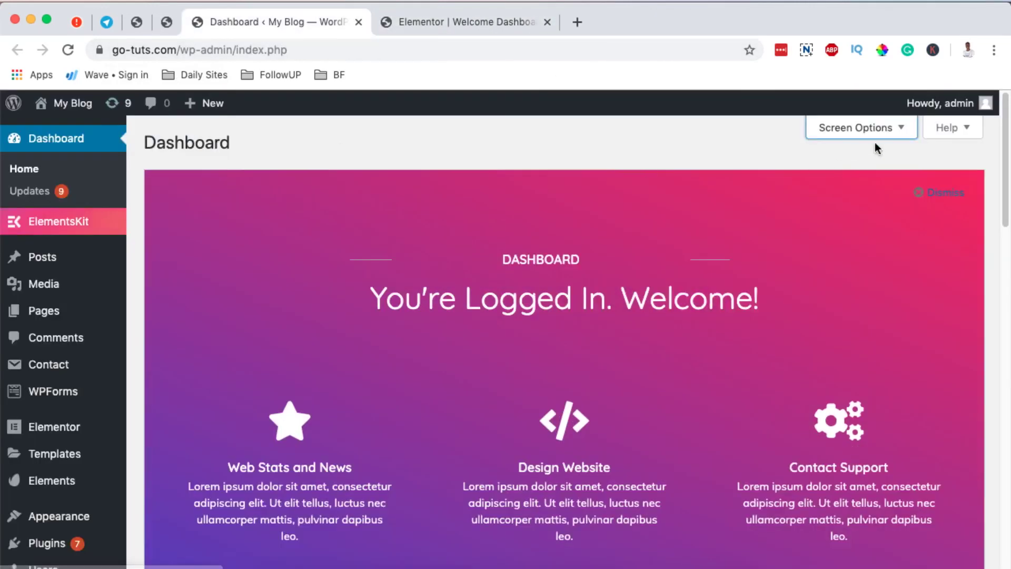
- Log out, sign back in, and switch to the Dashboard Welcome for Elementor settings
{"action": "mouse_move", "coordinate": [940, 104]}
{"action": "left_click", "coordinate": [888, 183]}
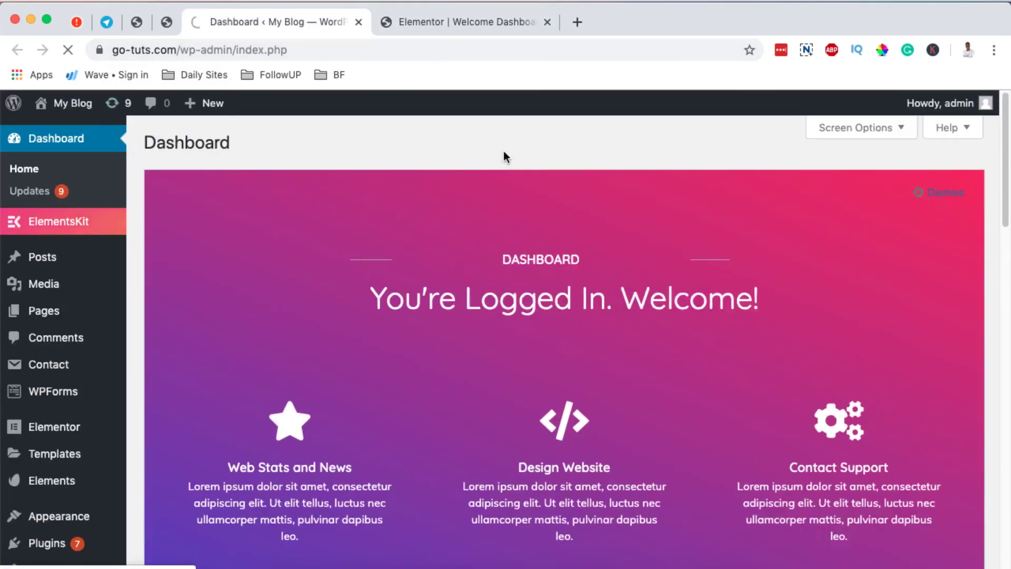
{"action": "type", "text": "admin"}
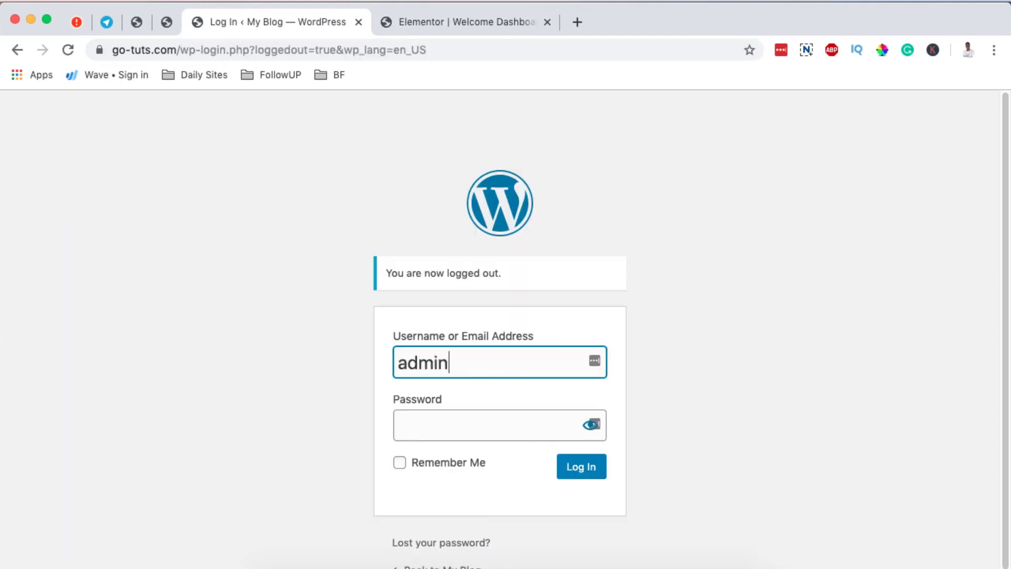
{"action": "left_click", "coordinate": [588, 474]}
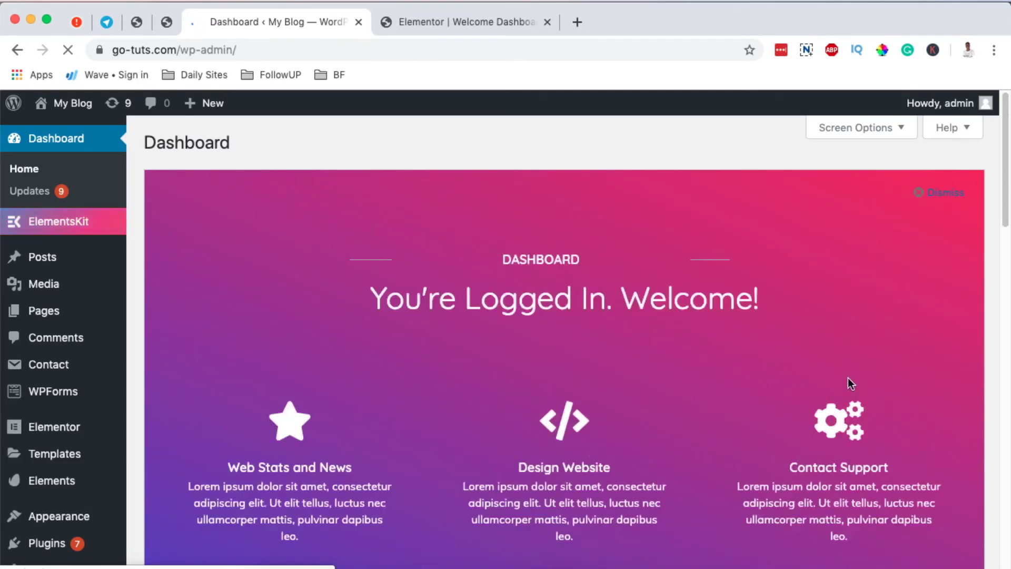
{"action": "scroll", "coordinate": [848, 378], "scroll_direction": "down", "scroll_amount": 2}
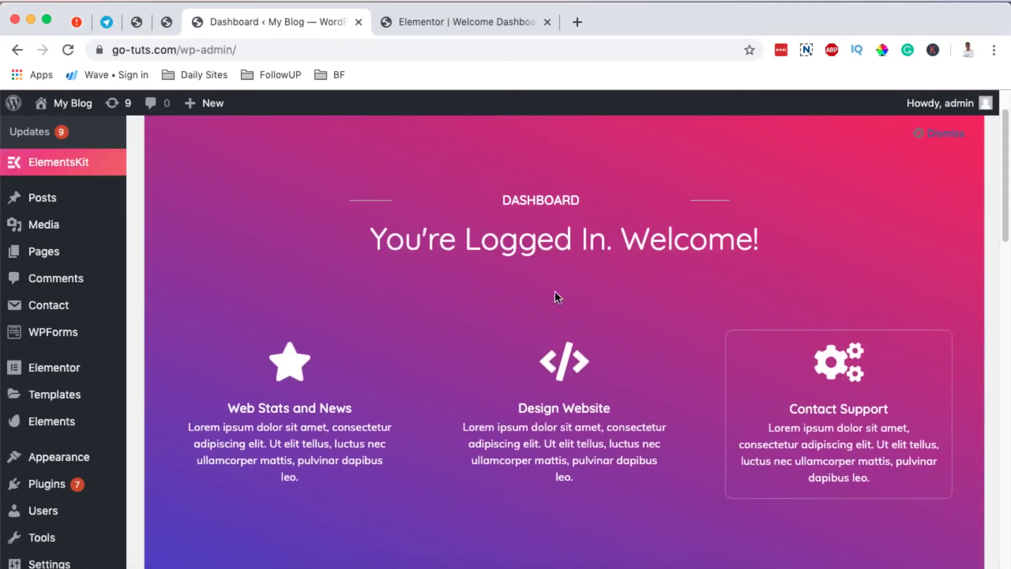
{"action": "key", "text": "ctrl+shift+Tab"}
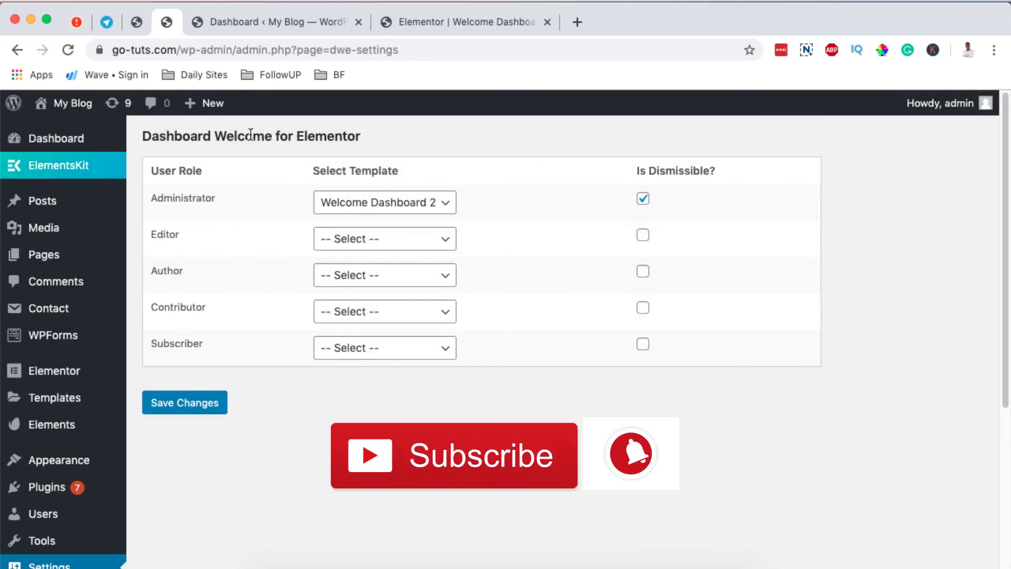
- Return to the Dashboard, decline LastPass's password prompt, and view the gradient welcome panel
{"action": "left_click", "coordinate": [252, 20]}
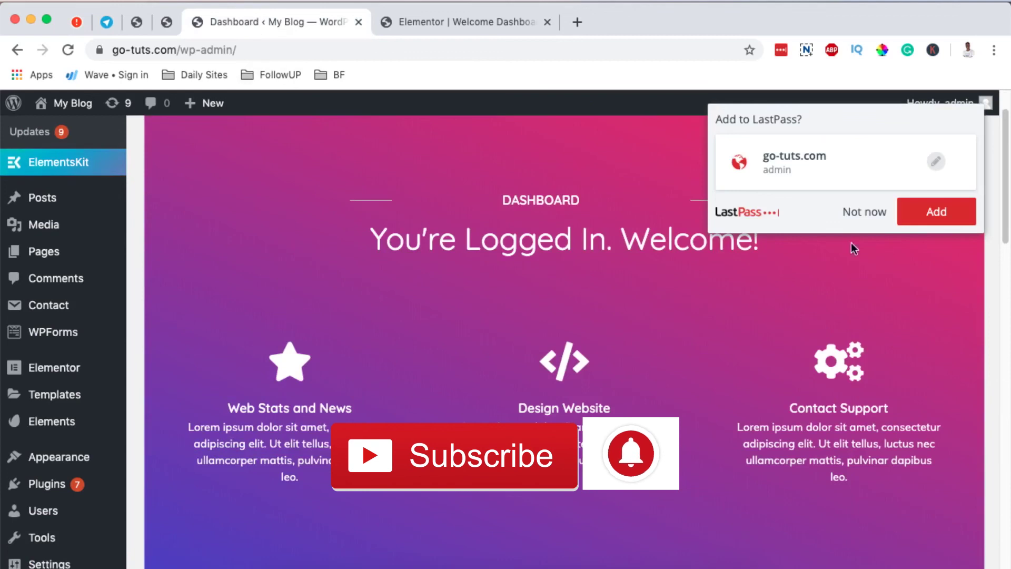
{"action": "left_click", "coordinate": [866, 212]}
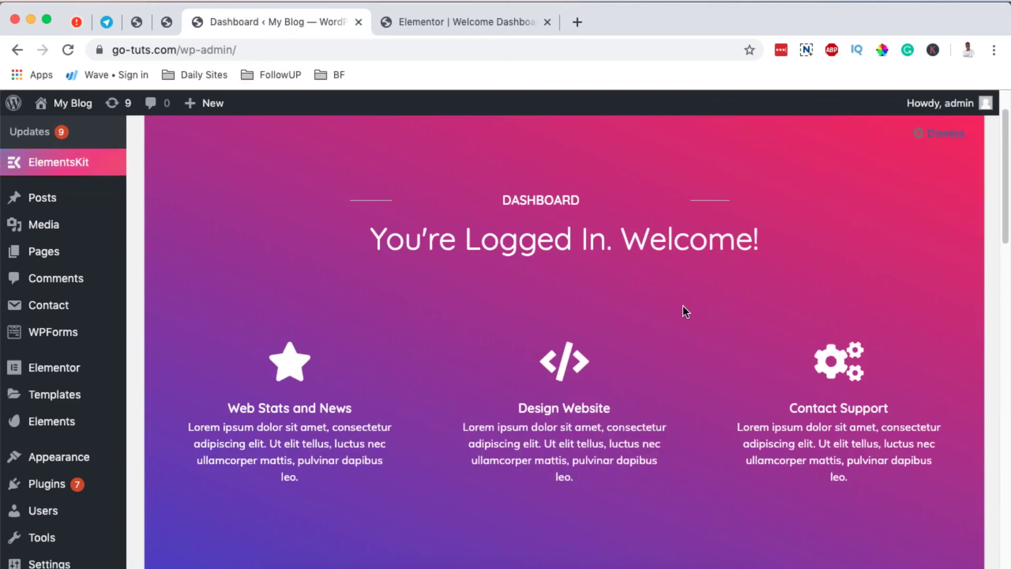
{"action": "scroll", "coordinate": [683, 306], "scroll_direction": "up", "scroll_amount": 1}
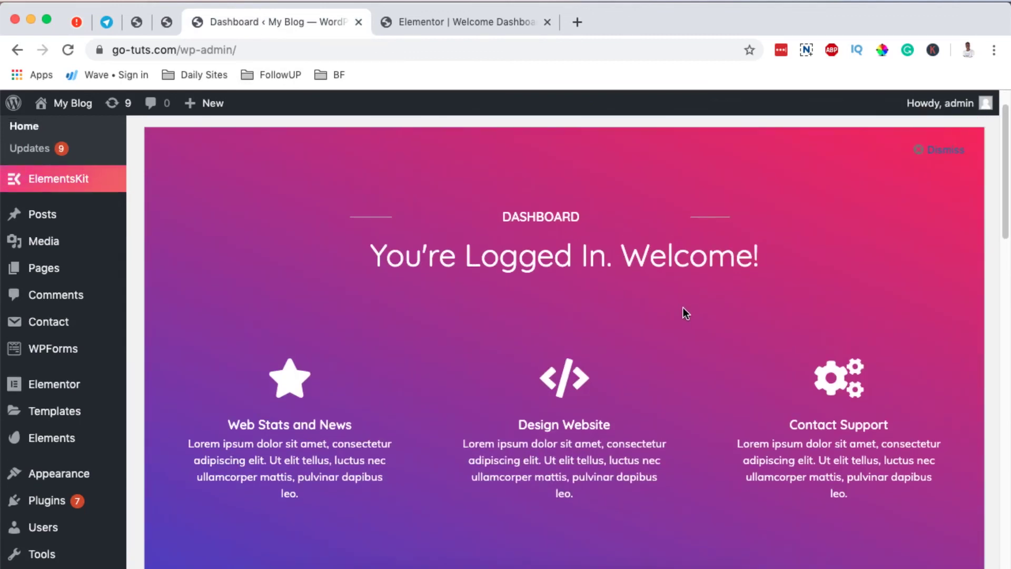